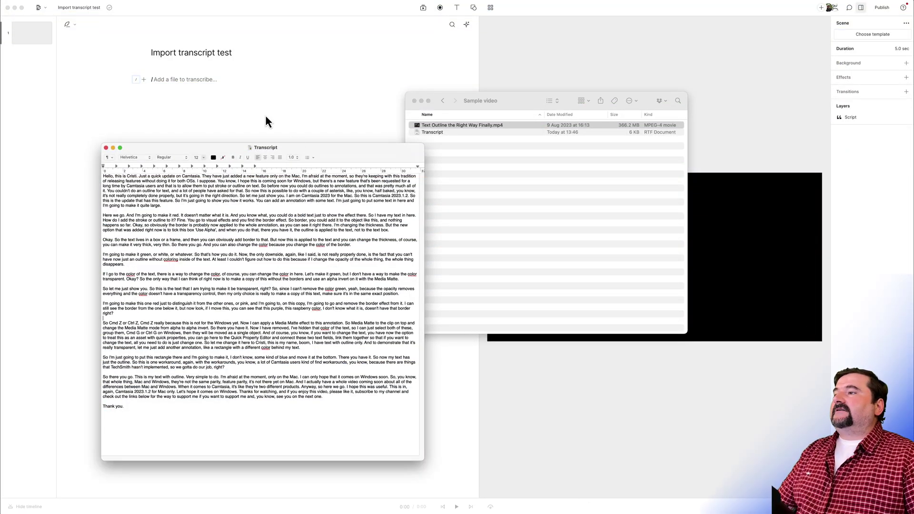
- Bring Descript forward, open its media panel, and select the Transcript file in the Sample video folder
{"action": "left_click", "coordinate": [256, 110]}
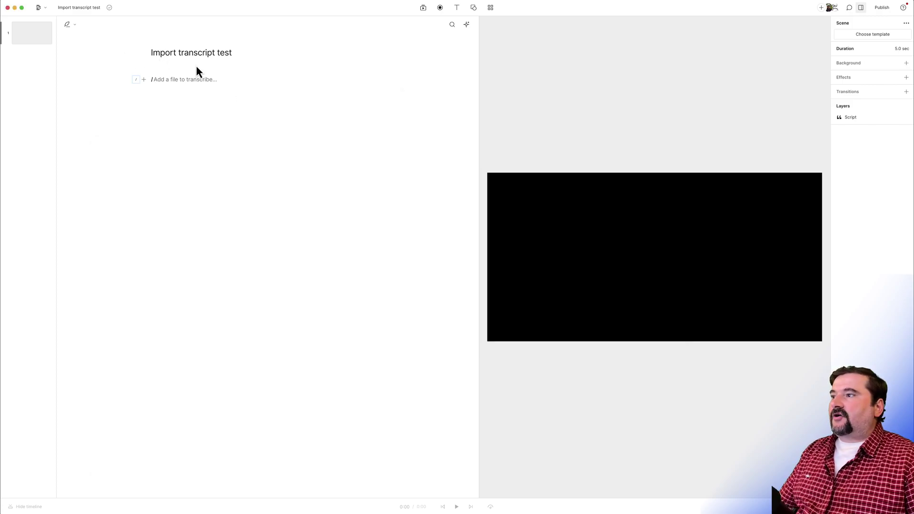
{"action": "left_click", "coordinate": [422, 8]}
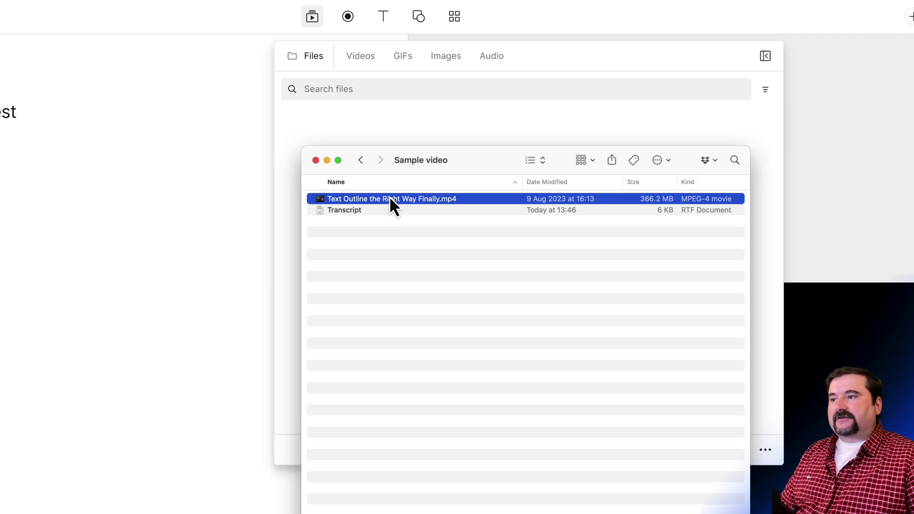
{"action": "left_click", "coordinate": [352, 213]}
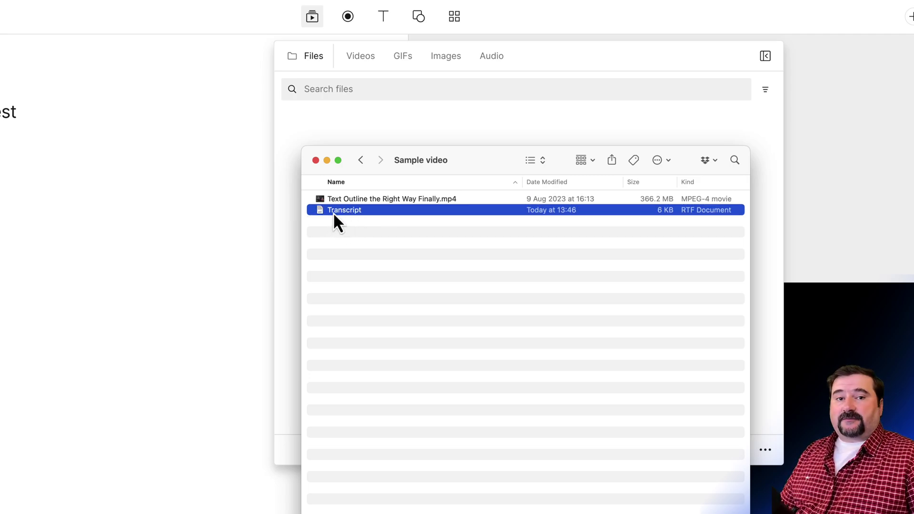
- Open the Transcript document in TextEdit and nudge its window slightly
{"action": "double_click", "coordinate": [336, 212]}
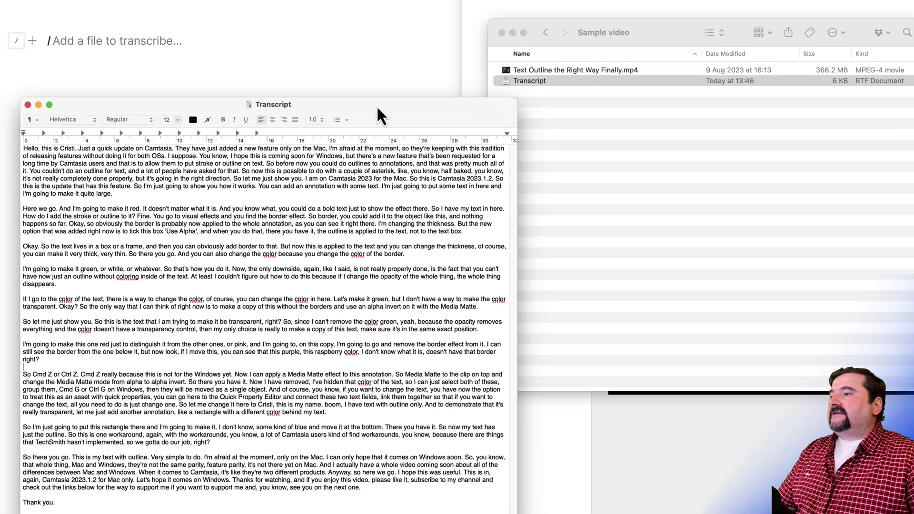
{"action": "left_click_drag", "start_coordinate": [378, 107], "coordinate": [388, 103]}
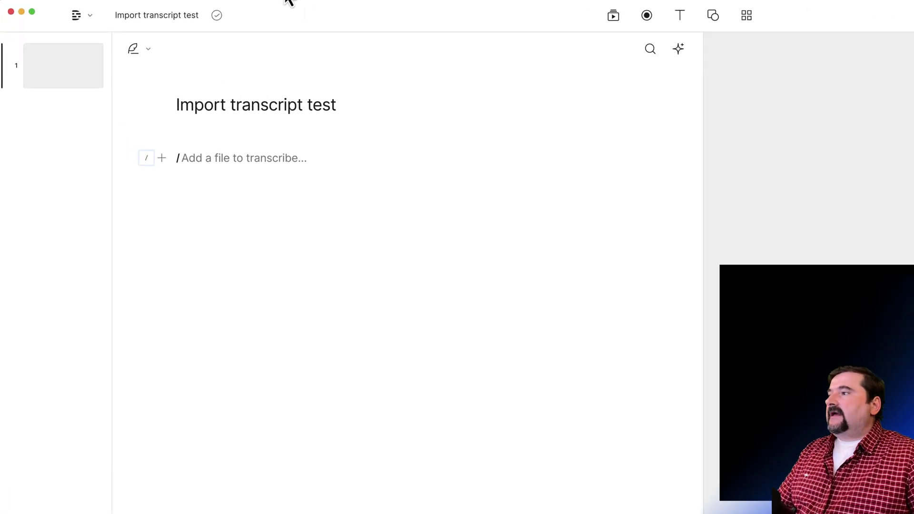
- Switch on Always ask before transcribing in Descript's settings, then close settings
{"action": "left_click", "coordinate": [84, 19]}
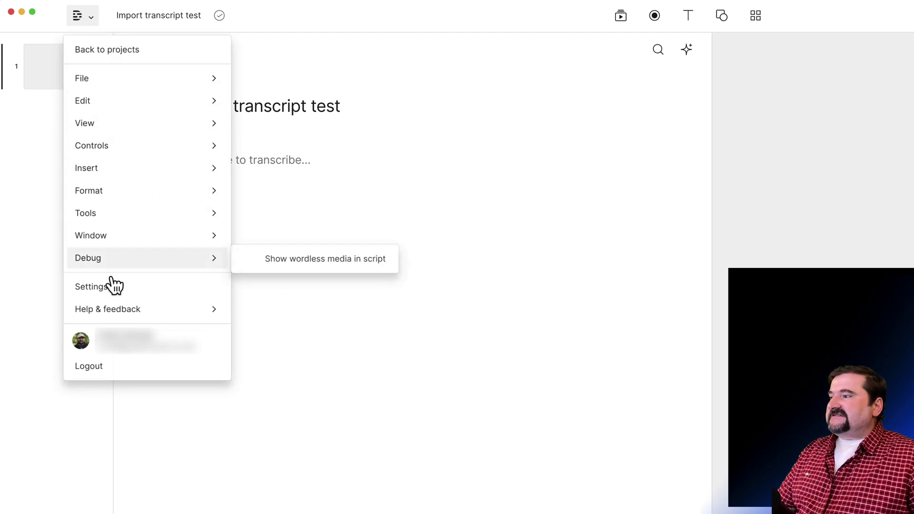
{"action": "left_click", "coordinate": [107, 285]}
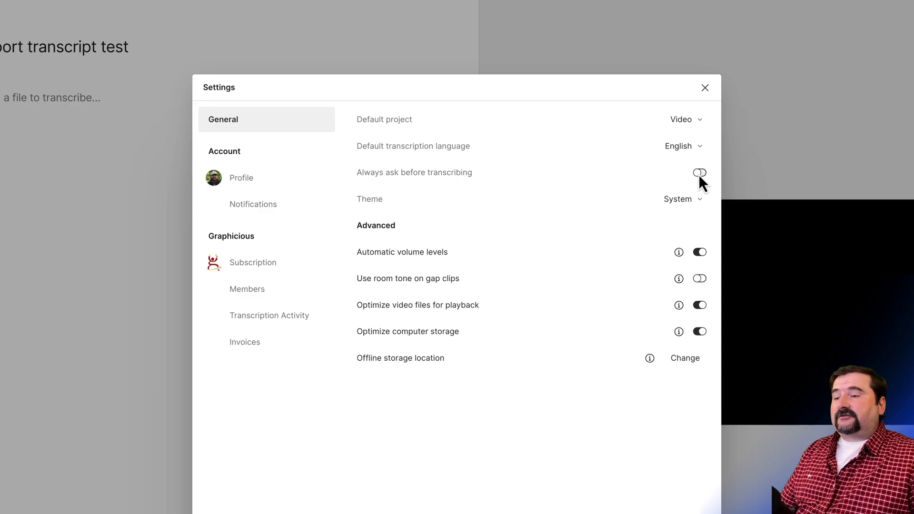
{"action": "left_click", "coordinate": [700, 173]}
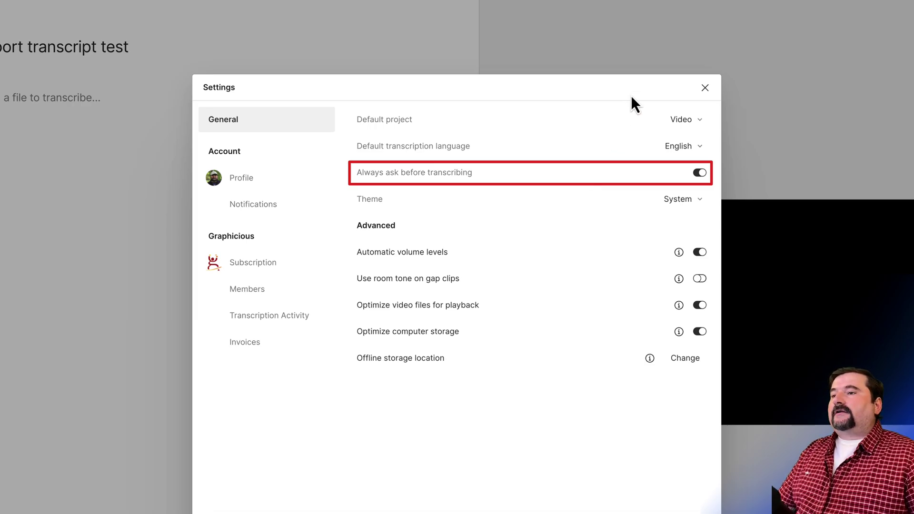
{"action": "left_click", "coordinate": [705, 88]}
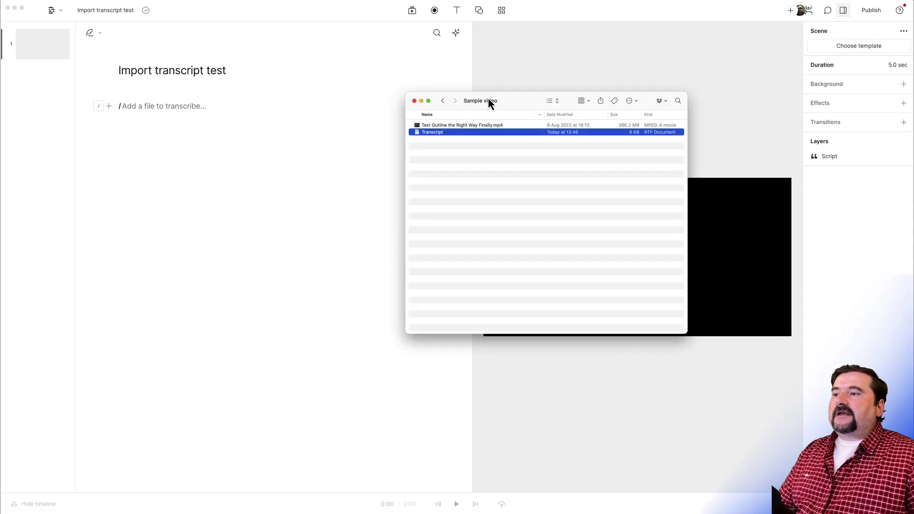
- Drag Text Outline the Right Way Finally.mp4 from the Finder folder into the Descript script
{"action": "left_click_drag", "start_coordinate": [487, 99], "coordinate": [272, 177]}
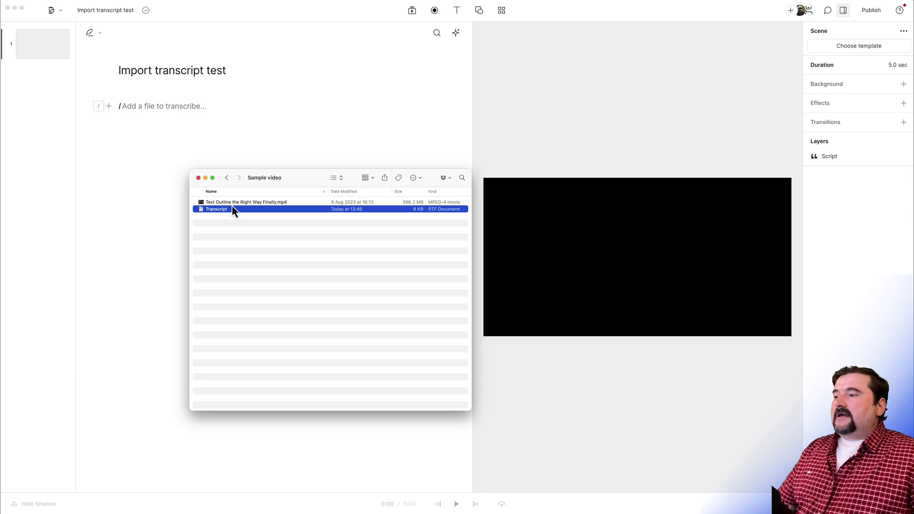
{"action": "left_click_drag", "start_coordinate": [235, 203], "coordinate": [226, 140]}
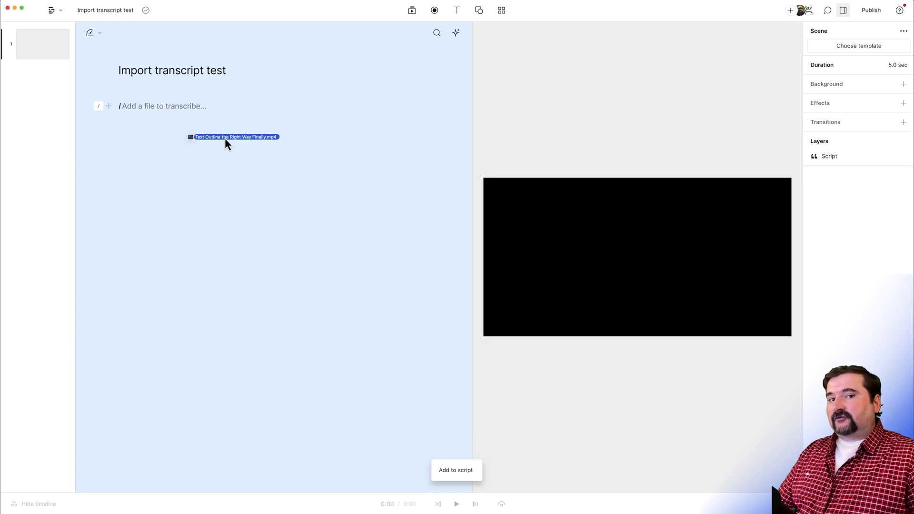
{"action": "left_click_drag", "start_coordinate": [225, 139], "coordinate": [226, 139]}
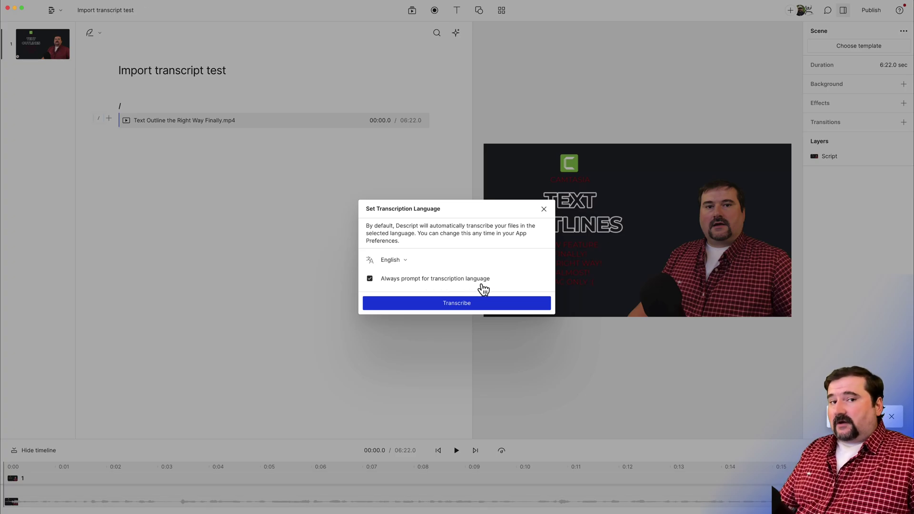
- Dismiss the transcription language prompt and copy all the text of the TextEdit transcript
{"action": "left_click", "coordinate": [544, 209]}
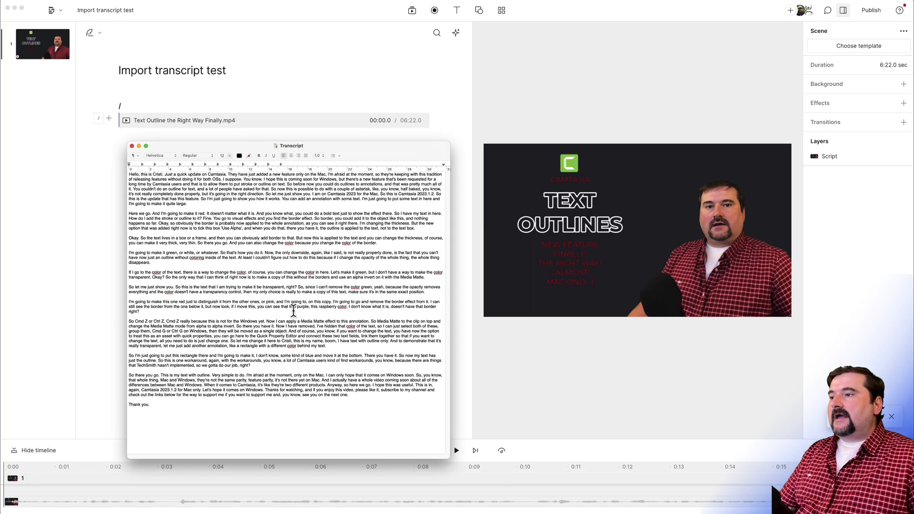
{"action": "right_click", "coordinate": [230, 217]}
{"action": "left_click", "coordinate": [208, 220]}
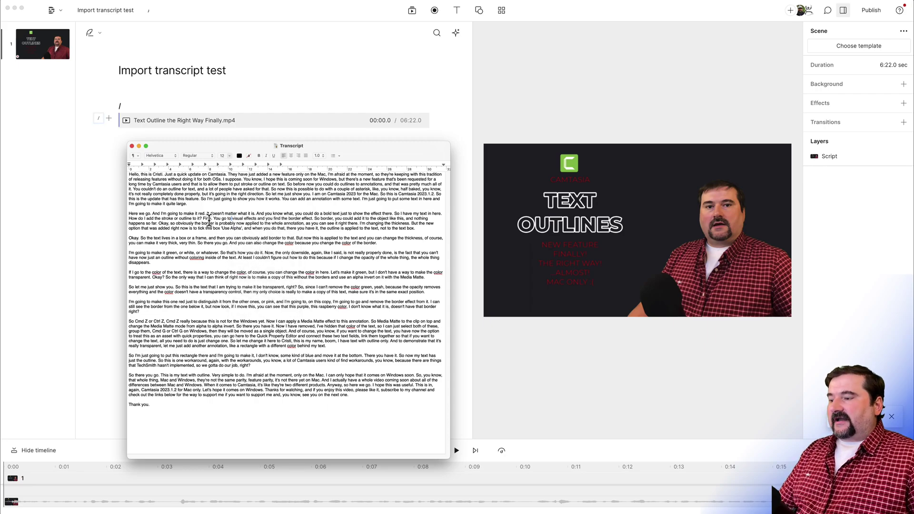
{"action": "key", "text": "super+a"}
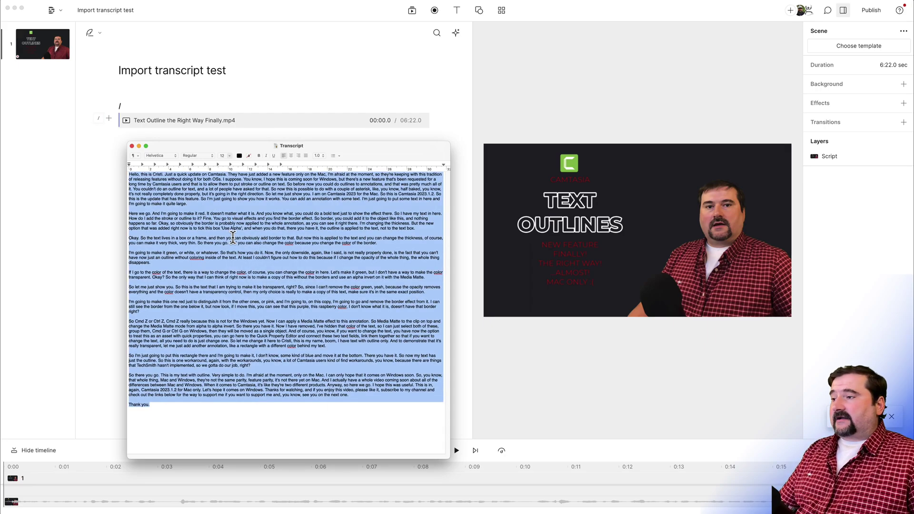
{"action": "right_click", "coordinate": [238, 227]}
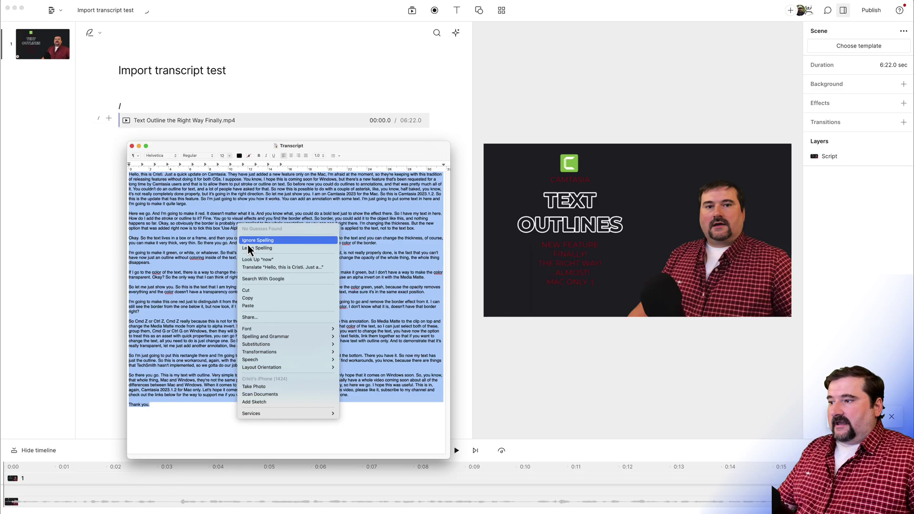
{"action": "left_click", "coordinate": [249, 299]}
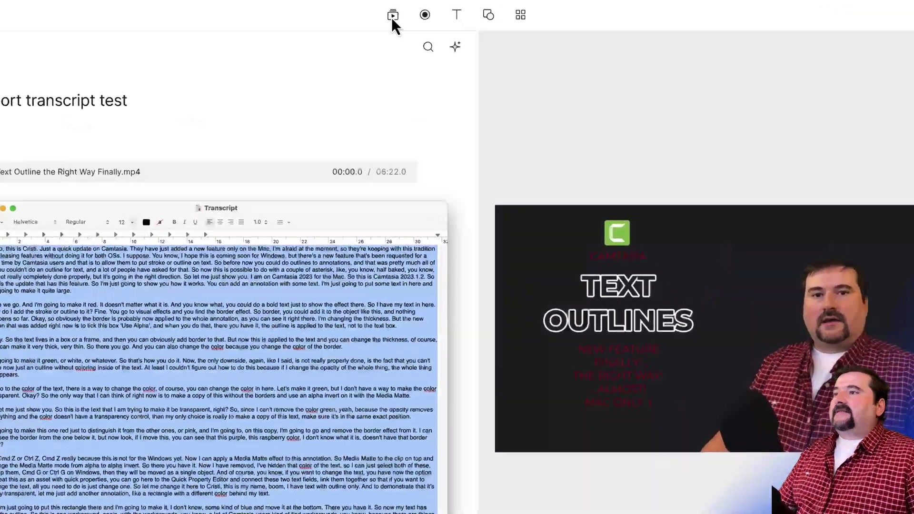
- Choose Import transcript for Text Outline the Right Way Finally.mp4 from the media panel
{"action": "left_click", "coordinate": [413, 12]}
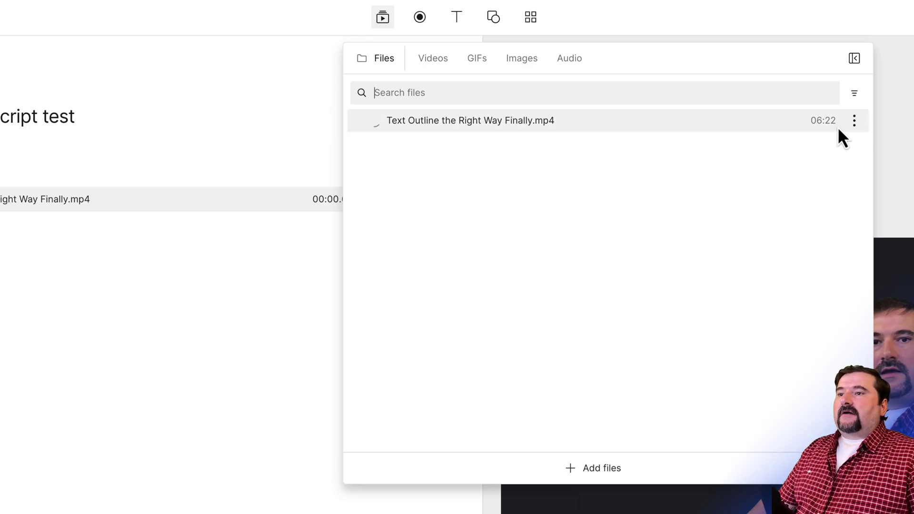
{"action": "left_click", "coordinate": [852, 126]}
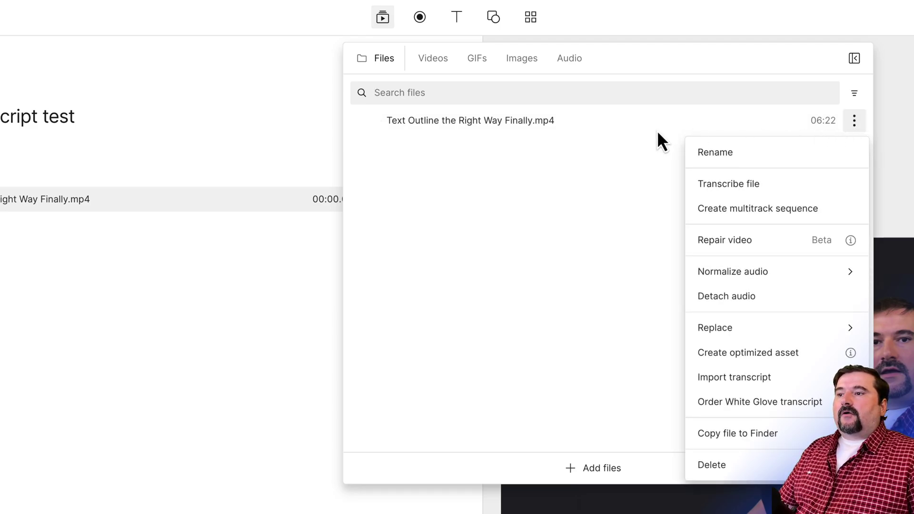
{"action": "right_click", "coordinate": [500, 129]}
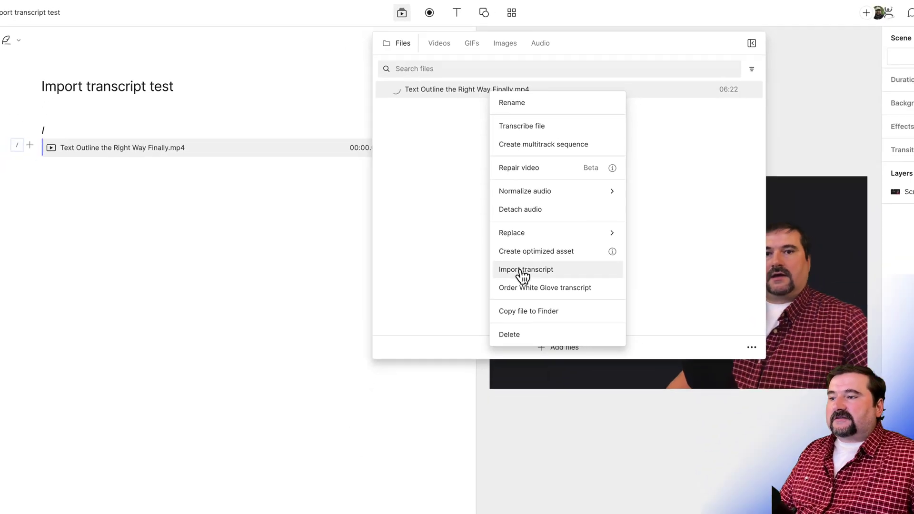
{"action": "left_click", "coordinate": [552, 365]}
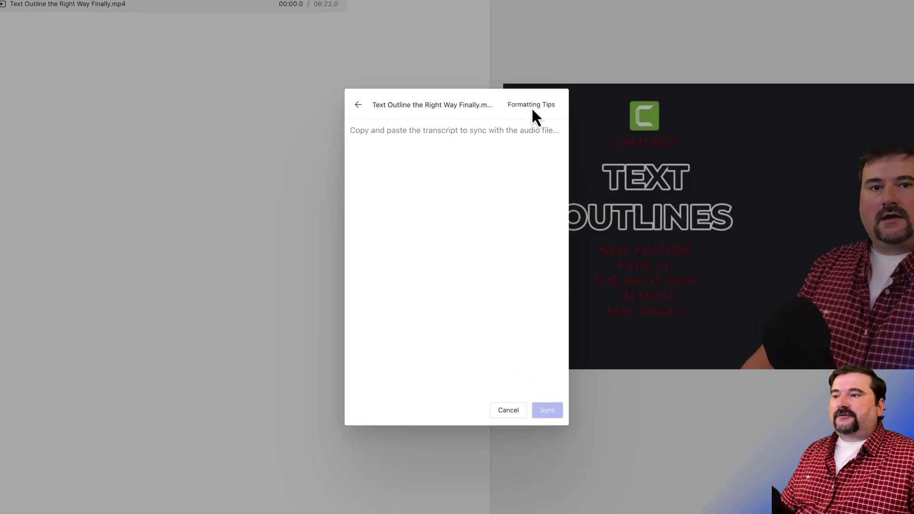
- Paste the copied transcript into the import box and sync it to the video
{"action": "left_click", "coordinate": [503, 131]}
{"action": "type", "text": "Speaker:"}
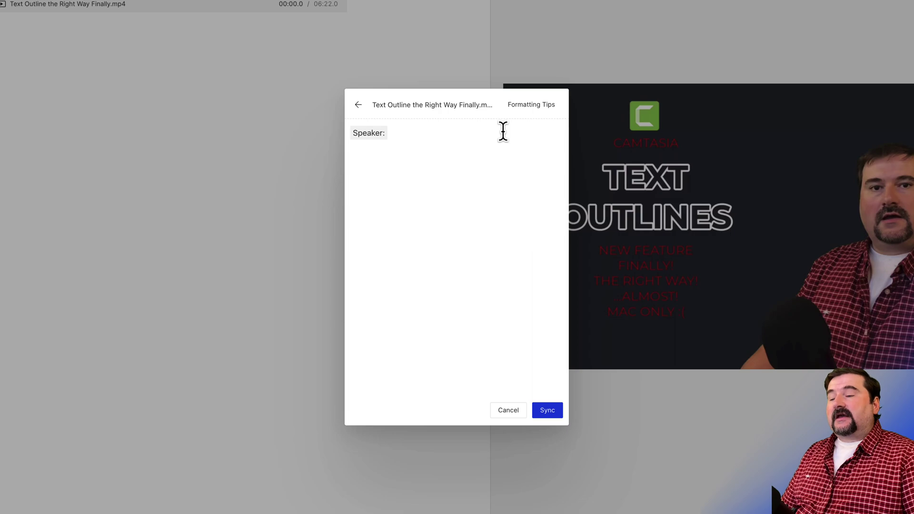
{"action": "key", "text": "BackSpace"}
{"action": "key", "text": "BackSpace"}
{"action": "key", "text": "BackSpace"}
{"action": "key", "text": "BackSpace"}
{"action": "key", "text": "BackSpace"}
{"action": "key", "text": "BackSpace"}
{"action": "key", "text": "BackSpace"}
{"action": "key", "text": "BackSpace"}
{"action": "key", "text": "BackSpace"}
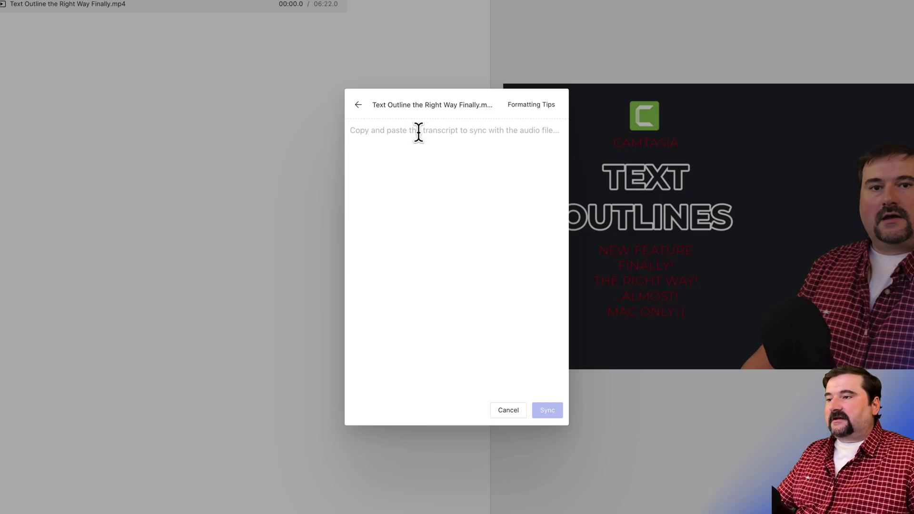
{"action": "key", "text": "super+v"}
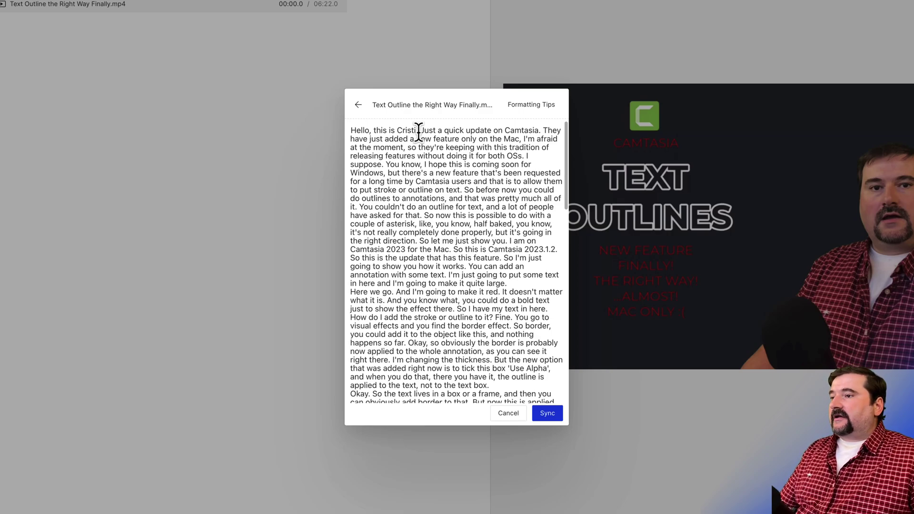
{"action": "scroll", "coordinate": [484, 214], "scroll_direction": "down", "scroll_amount": 15}
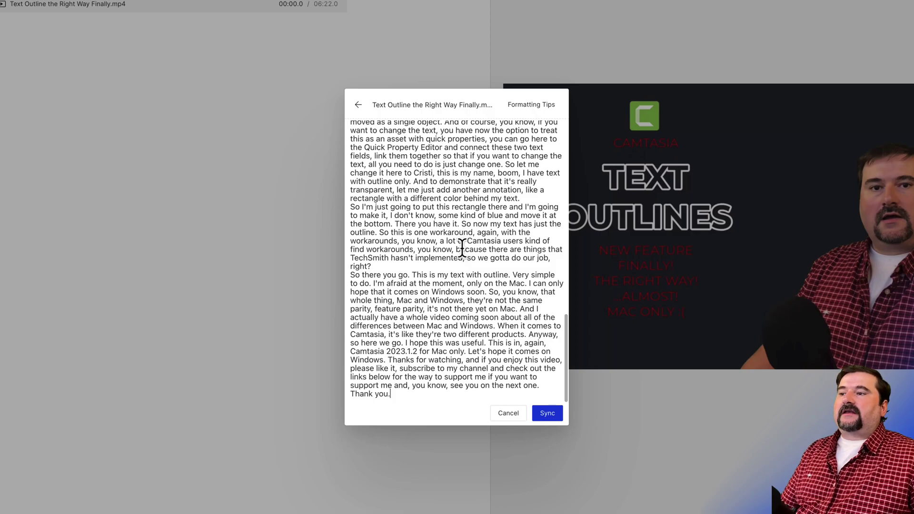
{"action": "left_click", "coordinate": [548, 413]}
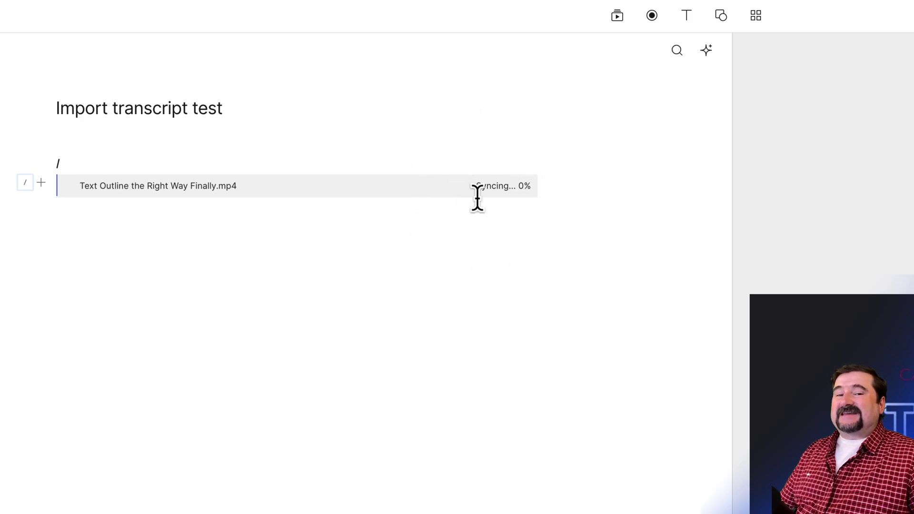
- Open the media files panel, move it aside, and wait for syncing to finish
{"action": "left_click", "coordinate": [618, 15]}
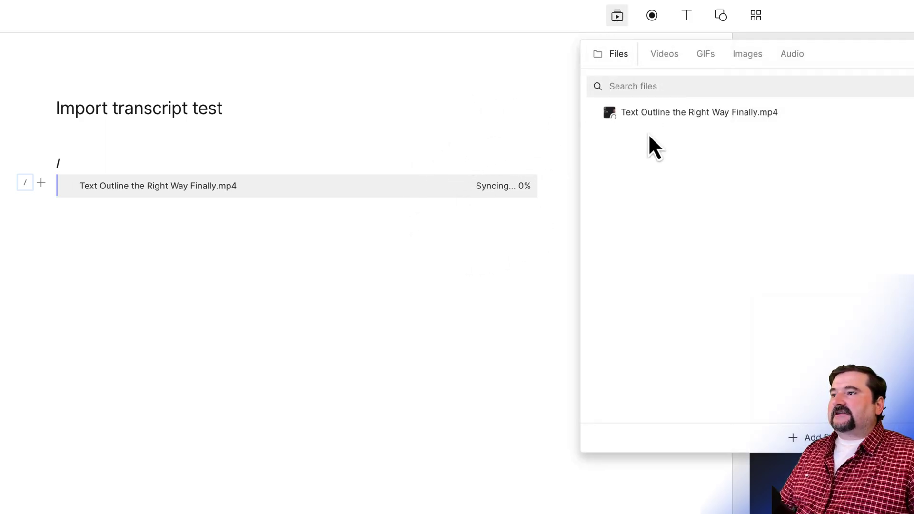
{"action": "left_click_drag", "start_coordinate": [857, 67], "coordinate": [881, 77]}
{"action": "mouse_move", "coordinate": [639, 133]}
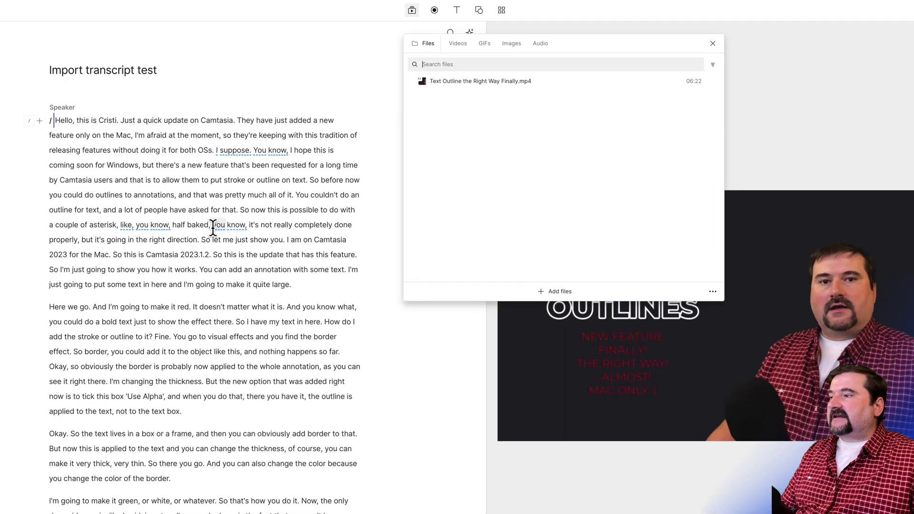
- Scroll the synced script and briefly select '2023.1.2.' to check the word timing
{"action": "scroll", "coordinate": [210, 230], "scroll_direction": "down", "scroll_amount": 3}
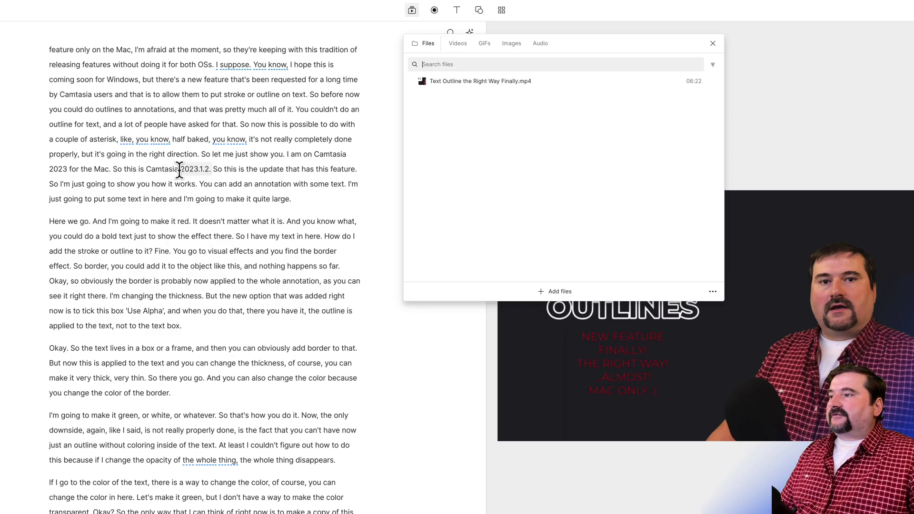
{"action": "left_click_drag", "start_coordinate": [180, 169], "coordinate": [210, 169]}
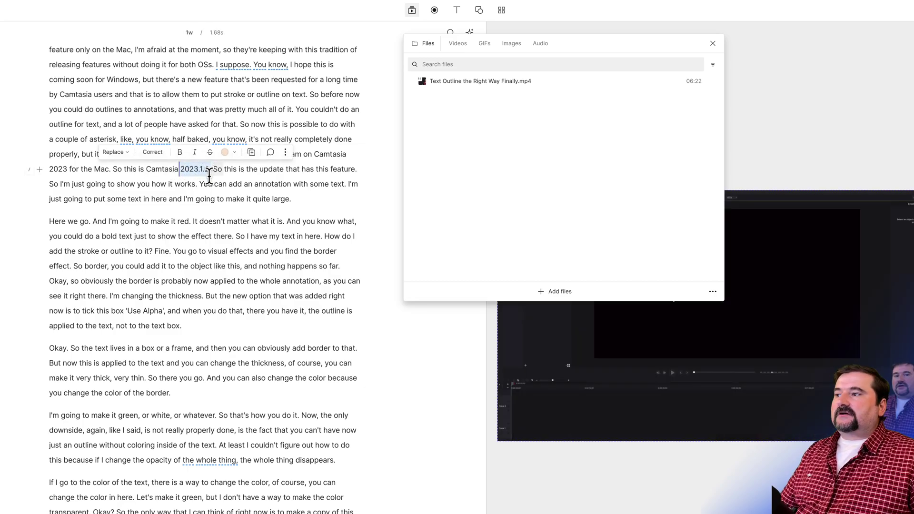
{"action": "left_click", "coordinate": [210, 180]}
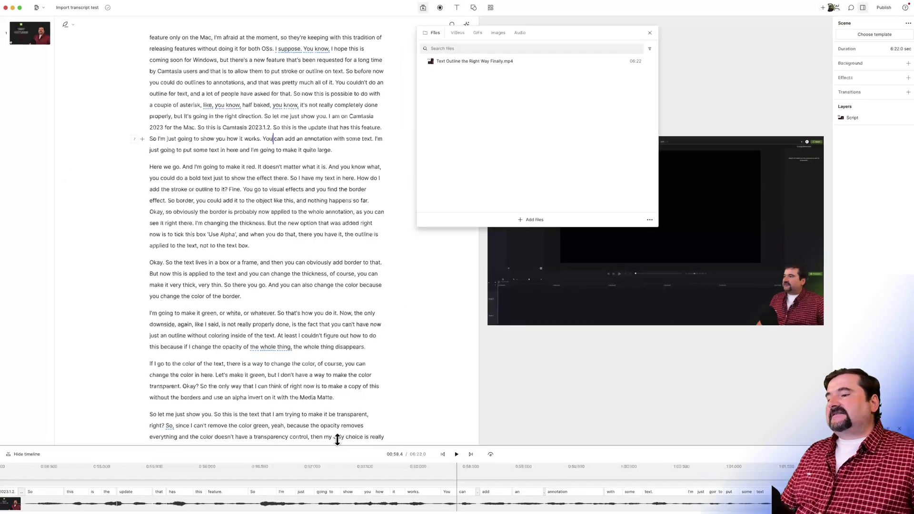
- Enlarge the timeline and scroll it right toward the 1:40 region
{"action": "left_click_drag", "start_coordinate": [336, 435], "coordinate": [340, 394]}
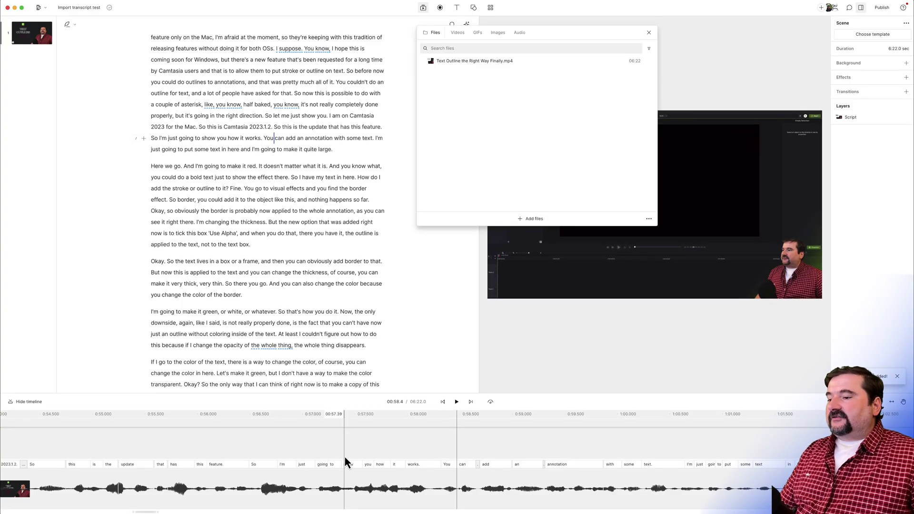
{"action": "scroll", "coordinate": [345, 458], "scroll_direction": "down", "scroll_amount": 5}
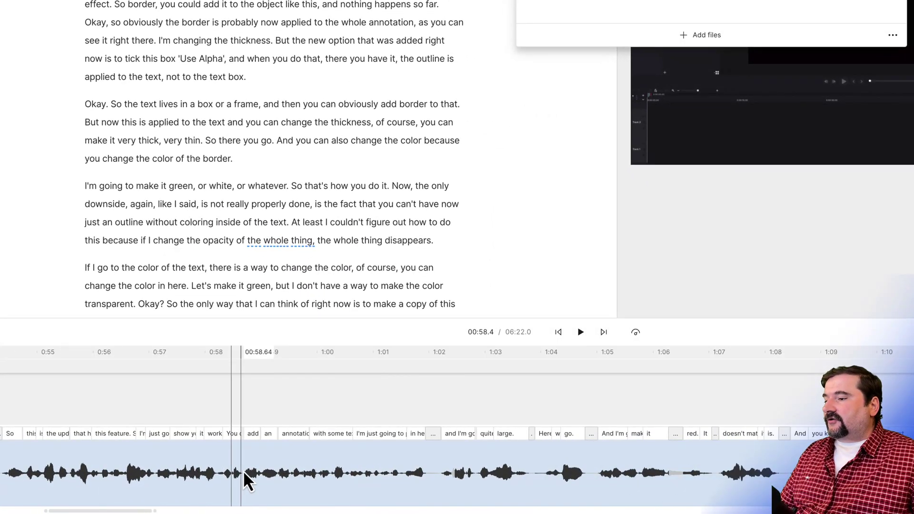
{"action": "scroll", "coordinate": [381, 467], "scroll_direction": "right", "scroll_amount": 10}
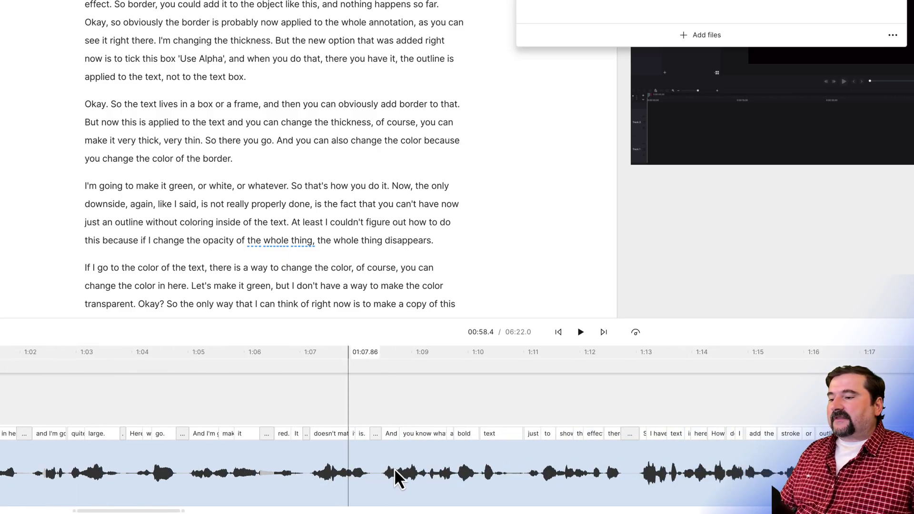
{"action": "scroll", "coordinate": [394, 469], "scroll_direction": "right", "scroll_amount": 10}
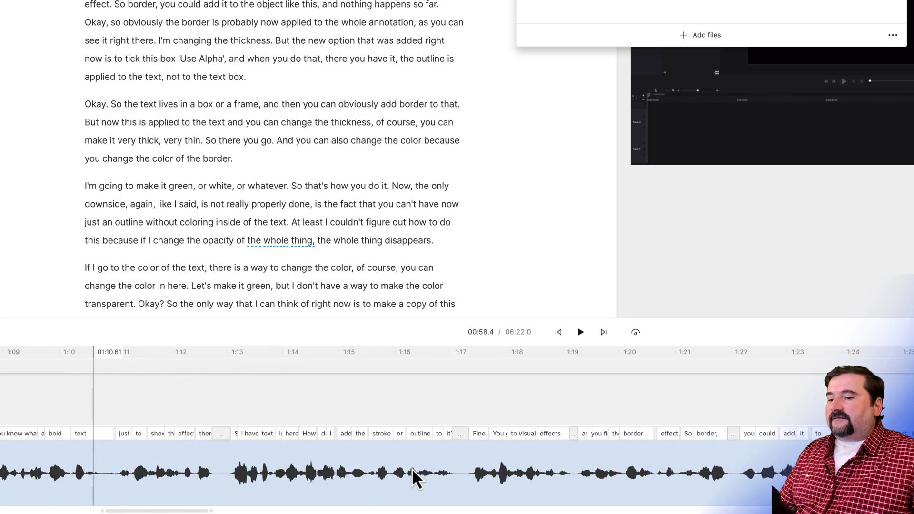
{"action": "scroll", "coordinate": [412, 469], "scroll_direction": "right", "scroll_amount": 10}
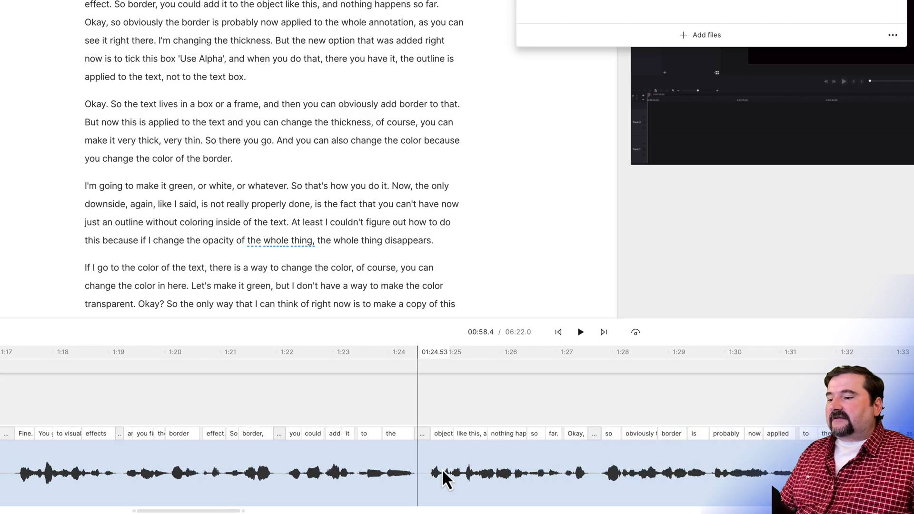
{"action": "scroll", "coordinate": [453, 471], "scroll_direction": "right", "scroll_amount": 6}
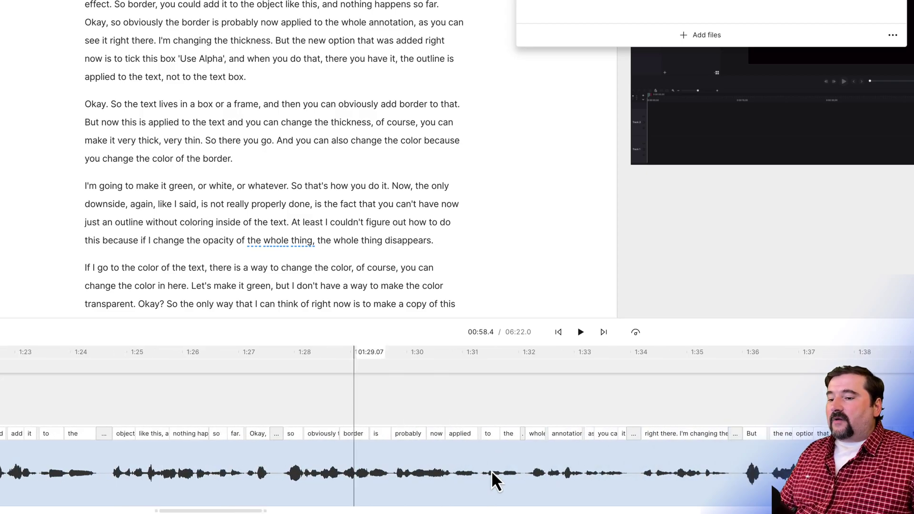
{"action": "scroll", "coordinate": [492, 472], "scroll_direction": "right", "scroll_amount": 3}
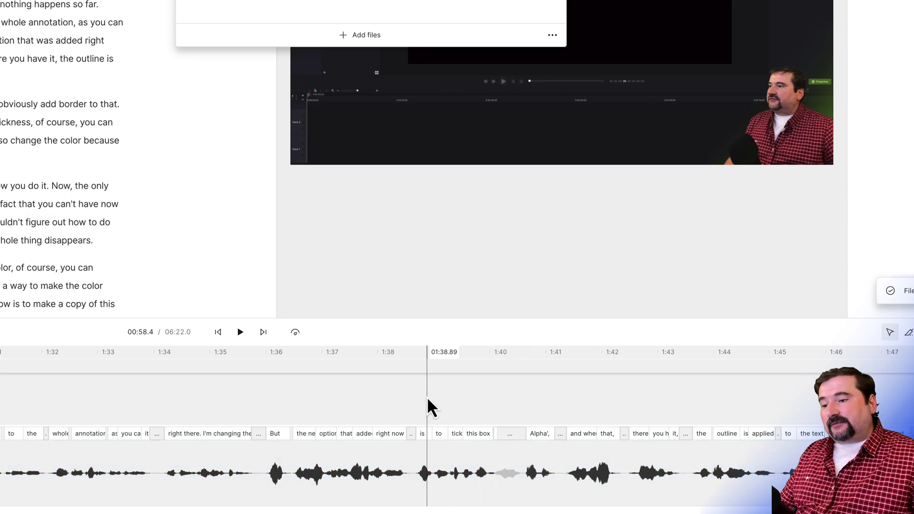
- Play from 1:38.6, pause, and select "box 'Use" to find the gap before Alpha
{"action": "left_click", "coordinate": [413, 394]}
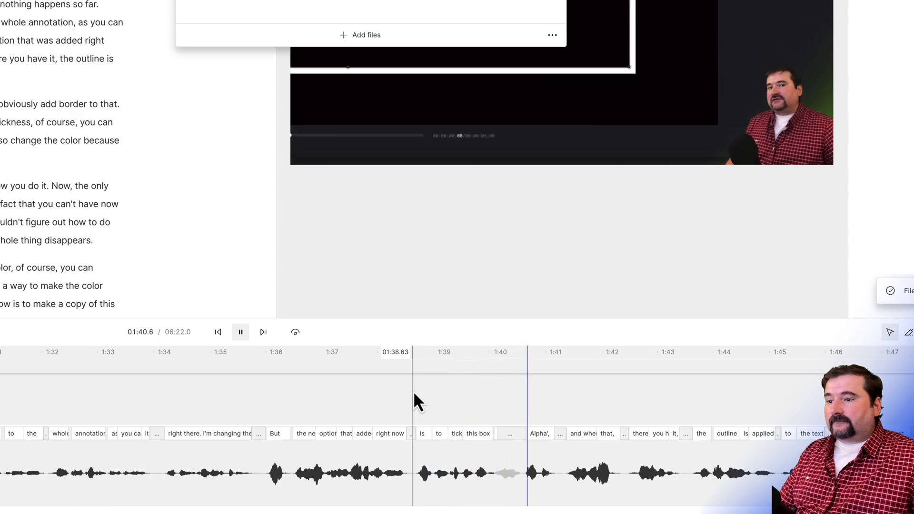
{"action": "key", "text": "space"}
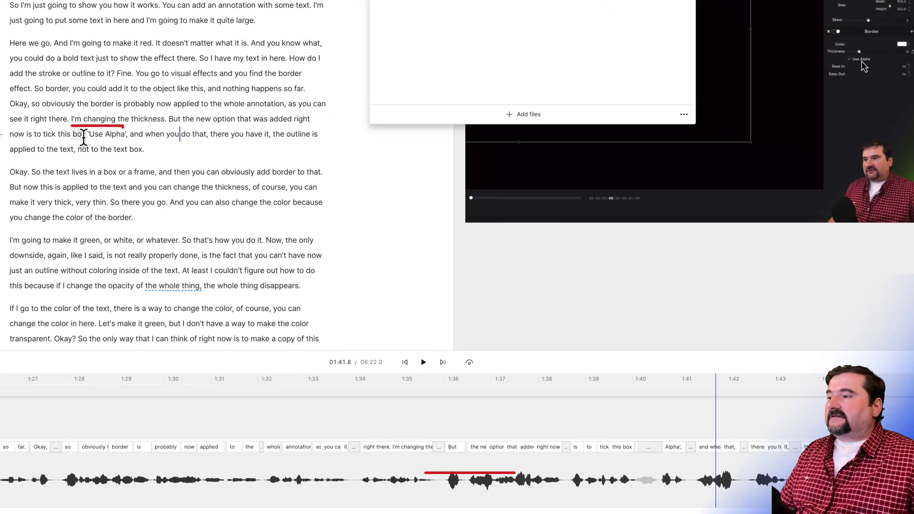
{"action": "left_click_drag", "start_coordinate": [83, 137], "coordinate": [104, 135]}
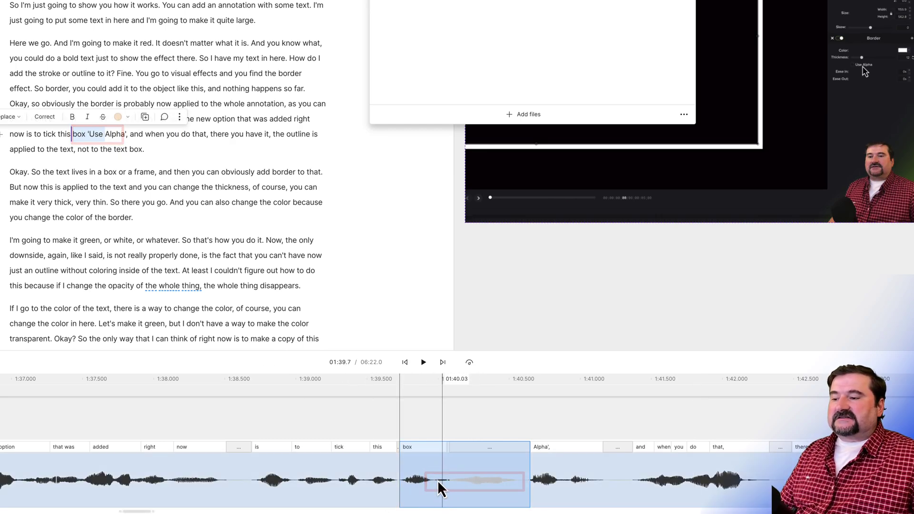
- Place the playhead at 1:40.0 and zoom the timeline to hundredths of a second around the 'Use clip
{"action": "left_click", "coordinate": [445, 422]}
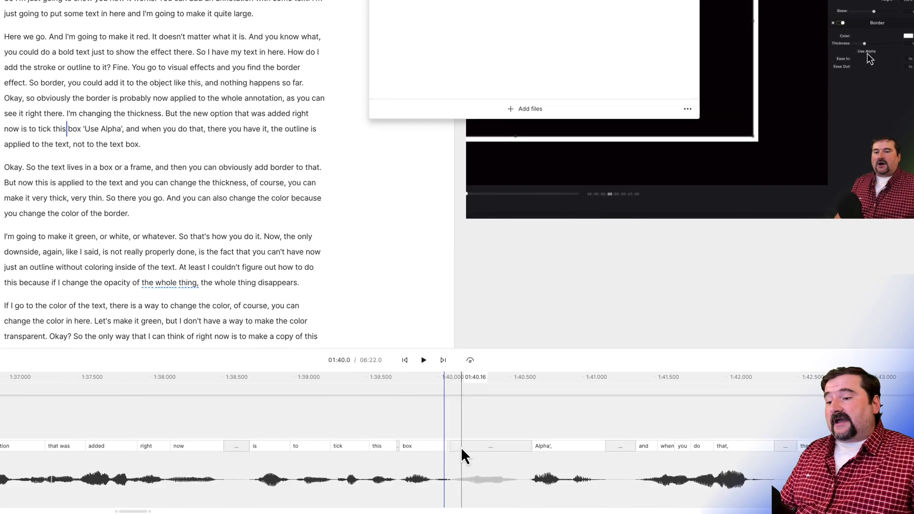
{"action": "scroll", "coordinate": [490, 407], "scroll_direction": "up", "scroll_amount": 5}
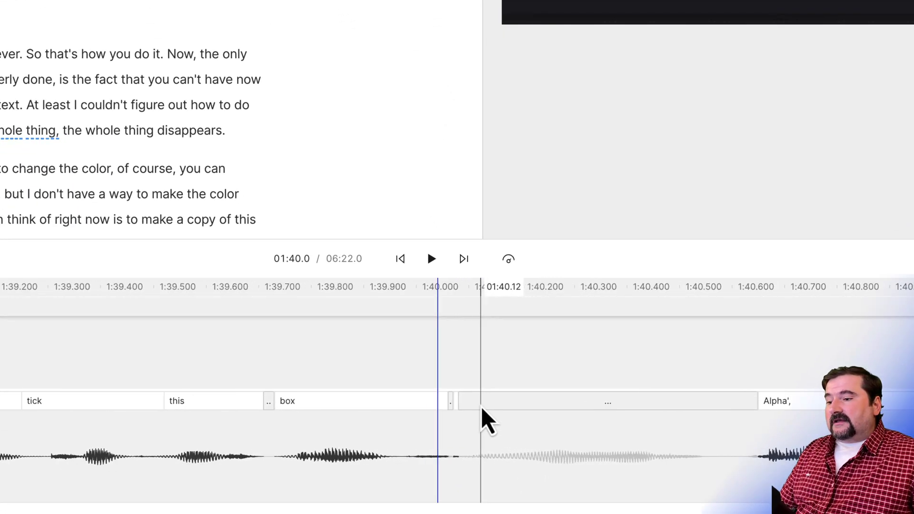
{"action": "scroll", "coordinate": [467, 407], "scroll_direction": "up", "scroll_amount": 2}
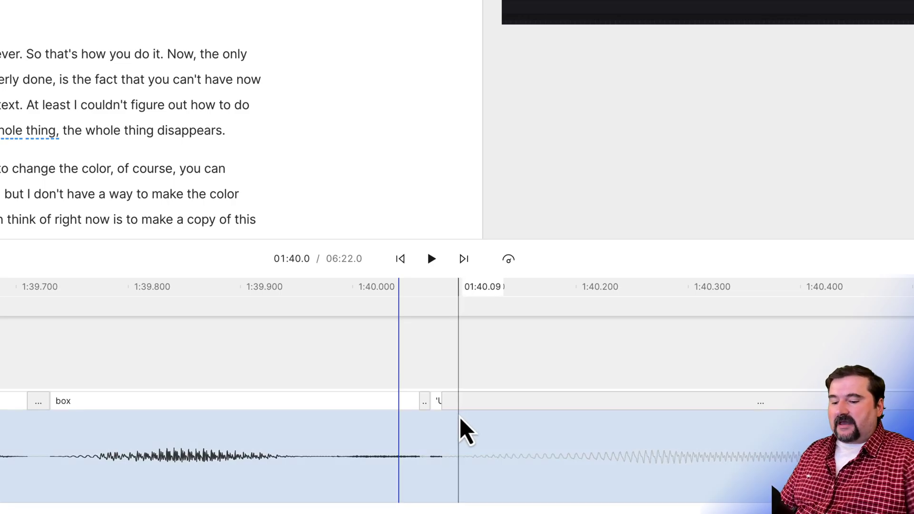
{"action": "scroll", "coordinate": [460, 419], "scroll_direction": "up", "scroll_amount": 1}
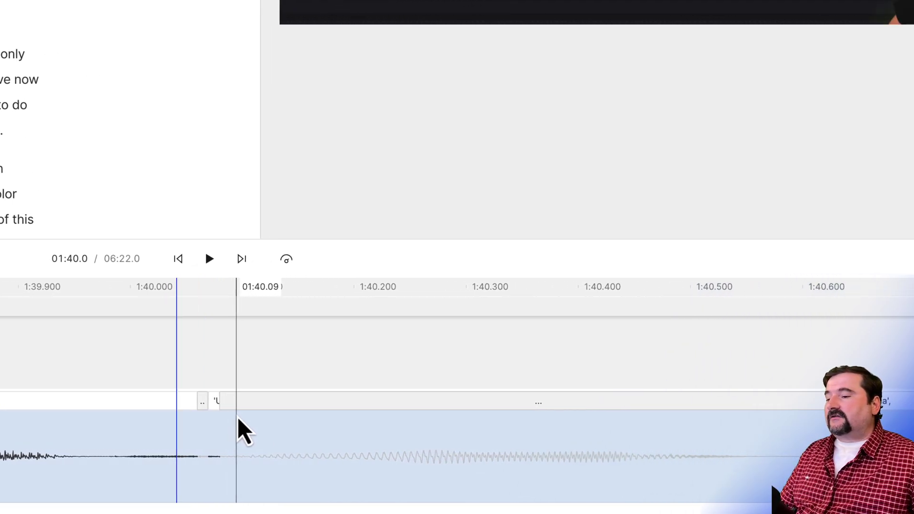
{"action": "scroll", "coordinate": [204, 432], "scroll_direction": "up", "scroll_amount": 4}
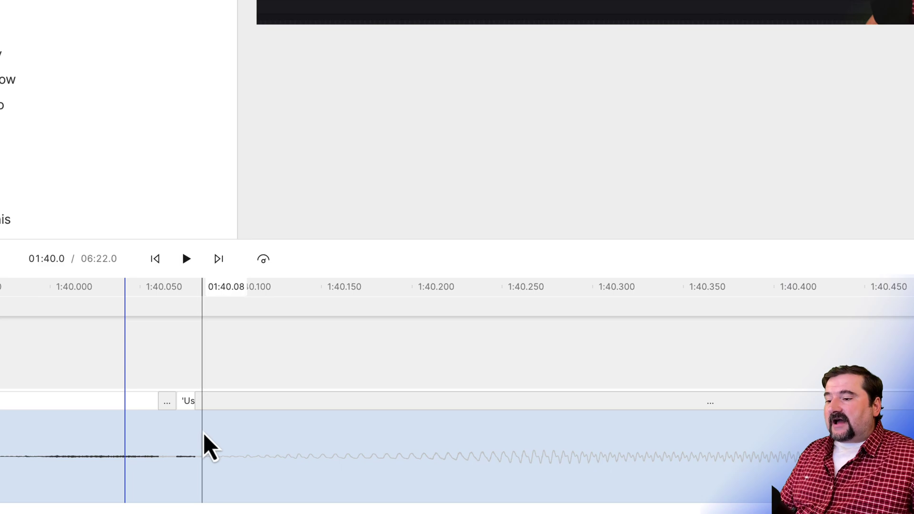
{"action": "scroll", "coordinate": [204, 434], "scroll_direction": "up", "scroll_amount": 2}
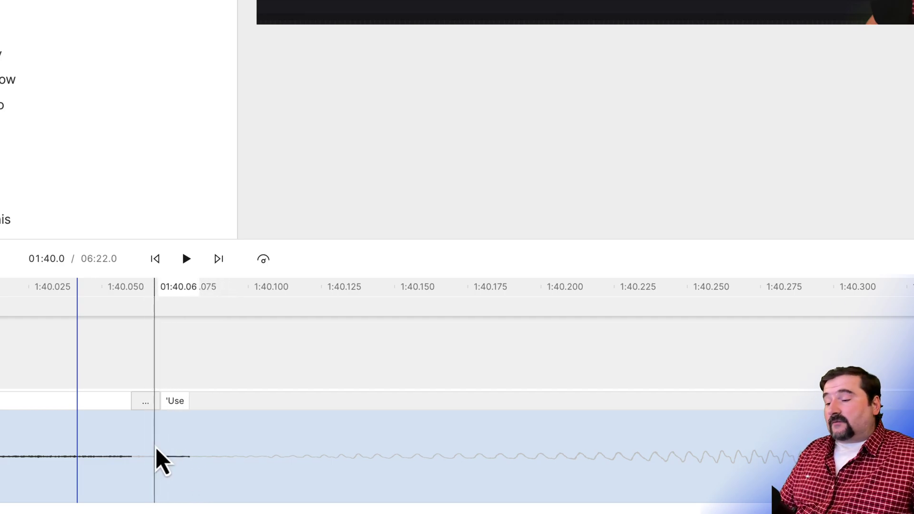
{"action": "scroll", "coordinate": [160, 459], "scroll_direction": "down", "scroll_amount": 1}
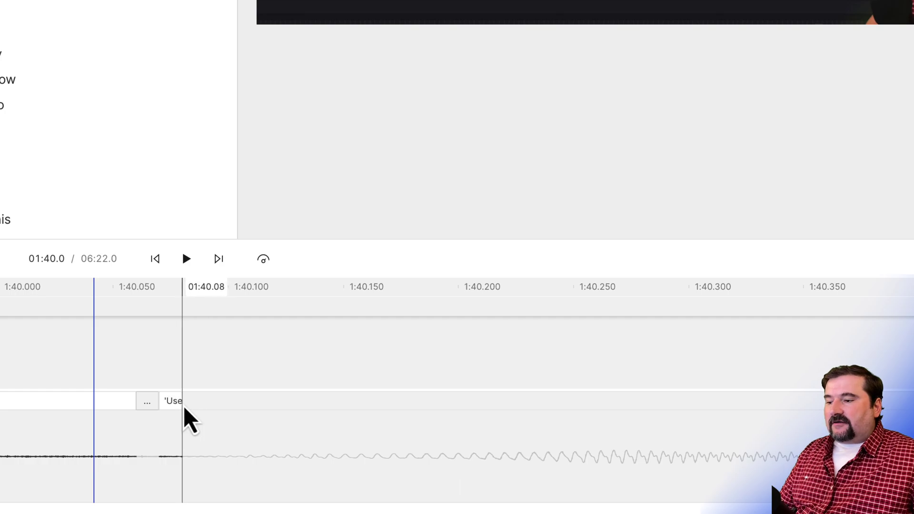
- Drag the right edge of the 'Use word block to lengthen it over its audio
{"action": "left_click_drag", "start_coordinate": [183, 403], "coordinate": [570, 402]}
{"action": "scroll", "coordinate": [562, 425], "scroll_direction": "down", "scroll_amount": 5}
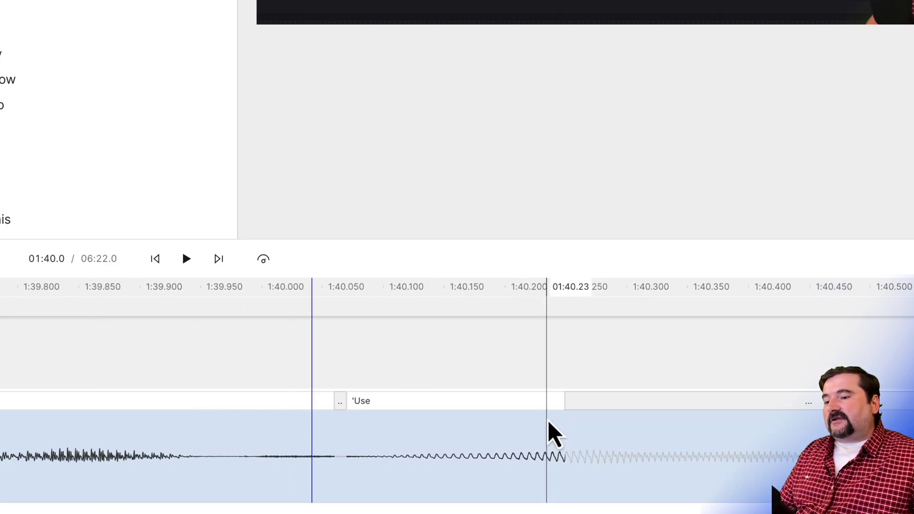
{"action": "scroll", "coordinate": [556, 417], "scroll_direction": "right", "scroll_amount": 8}
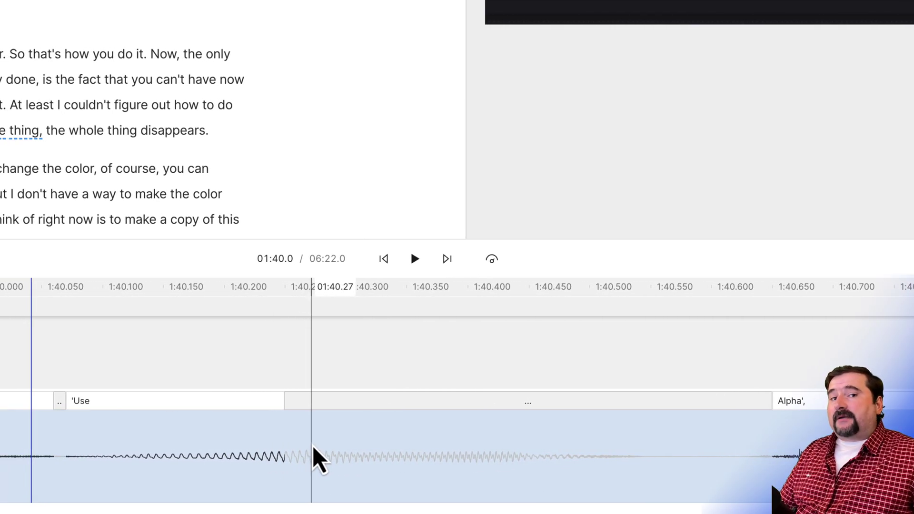
{"action": "scroll", "coordinate": [313, 457], "scroll_direction": "right", "scroll_amount": 3}
{"action": "scroll", "coordinate": [314, 457], "scroll_direction": "left", "scroll_amount": 4}
{"action": "scroll", "coordinate": [313, 457], "scroll_direction": "right", "scroll_amount": 3}
{"action": "scroll", "coordinate": [312, 460], "scroll_direction": "up", "scroll_amount": 3}
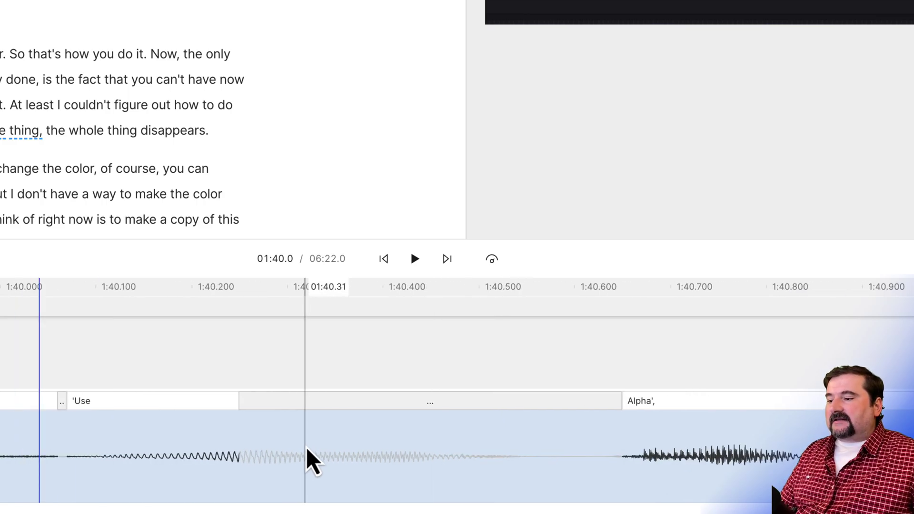
{"action": "scroll", "coordinate": [312, 460], "scroll_direction": "down", "scroll_amount": 3}
{"action": "scroll", "coordinate": [307, 458], "scroll_direction": "down", "scroll_amount": 2}
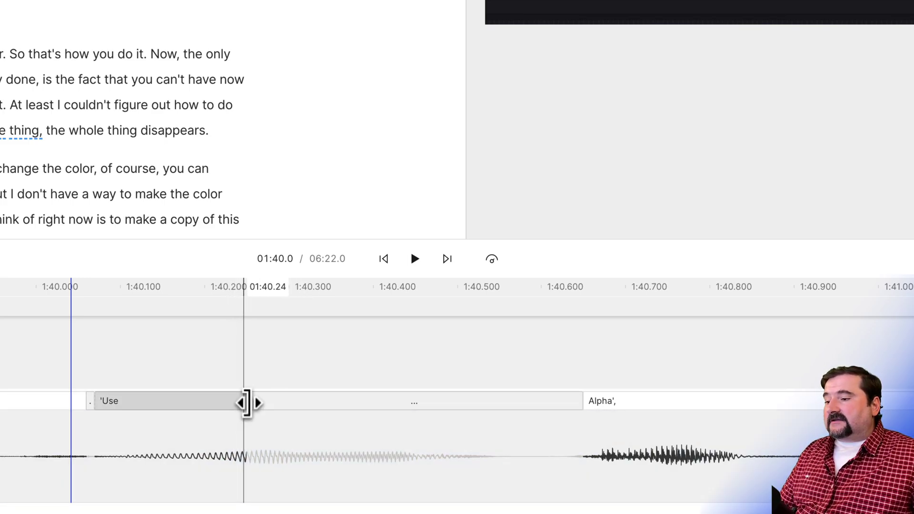
- Stretch 'Use to about 01:40.55, just before Alpha', and play the section back to check alignment
{"action": "left_click_drag", "start_coordinate": [247, 401], "coordinate": [514, 402]}
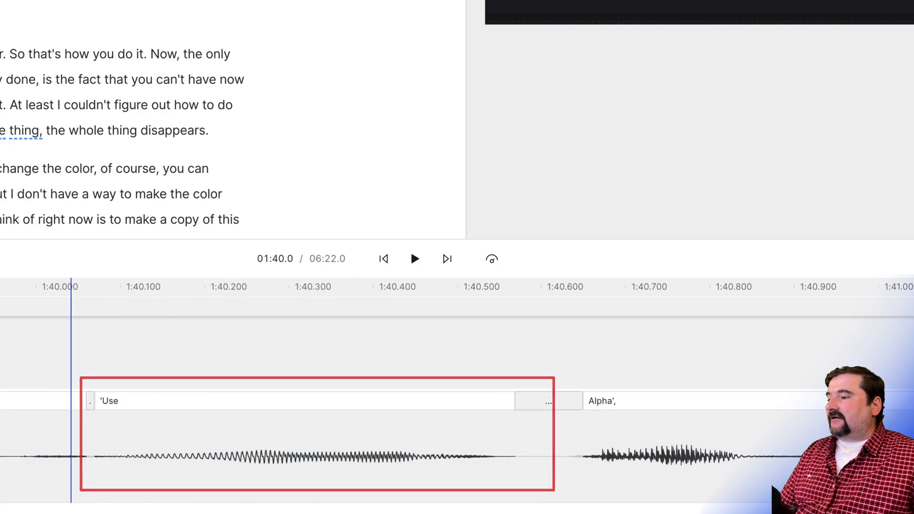
{"action": "scroll", "coordinate": [309, 419], "scroll_direction": "down", "scroll_amount": 5}
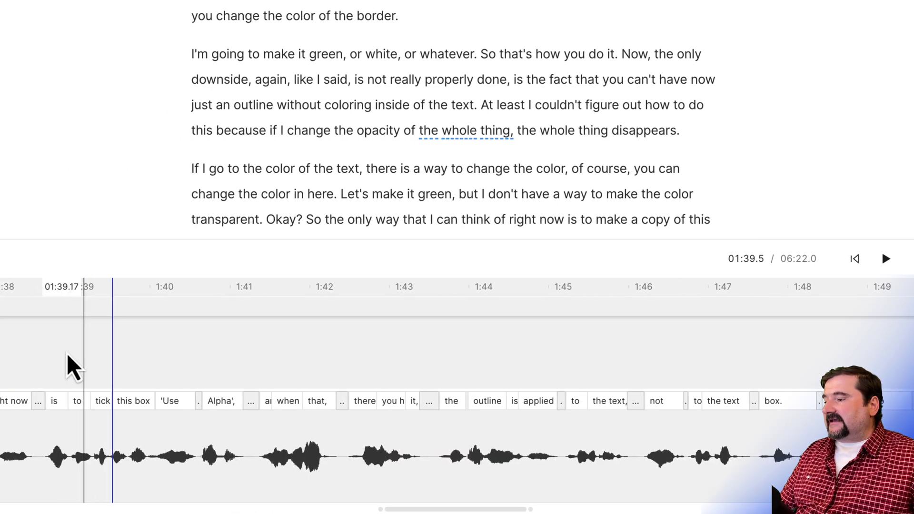
{"action": "left_click", "coordinate": [12, 353]}
{"action": "key", "text": "space"}
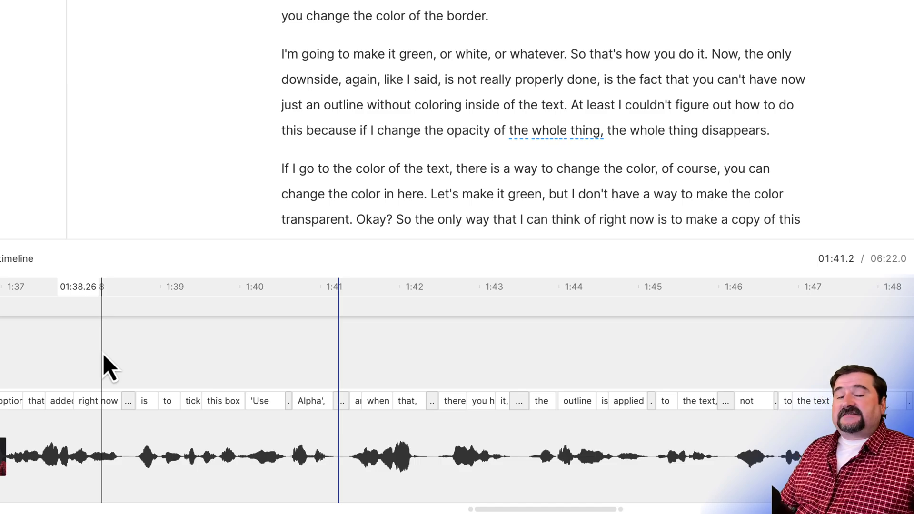
- Review alignment along the timeline, then jump to 01:16.2 near 'stroke or outline', closing the Files panel
{"action": "scroll", "coordinate": [351, 394], "scroll_direction": "down", "scroll_amount": 2}
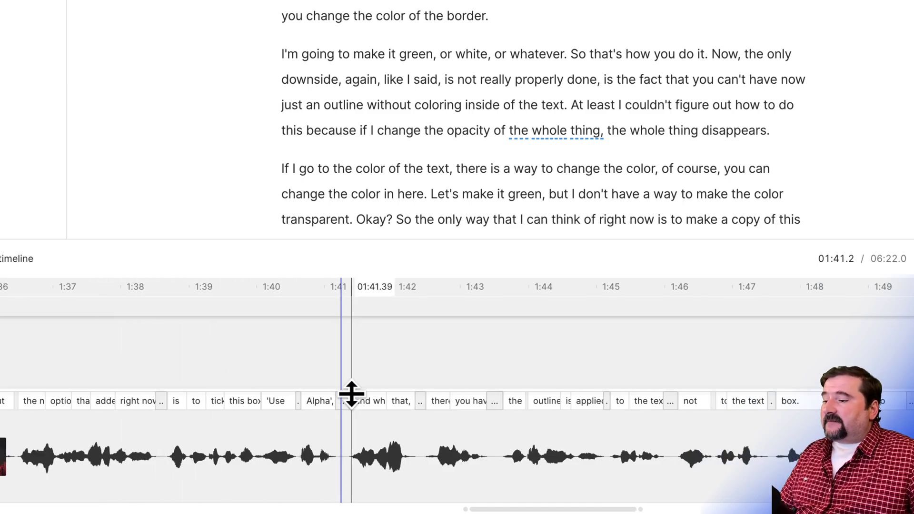
{"action": "scroll", "coordinate": [351, 393], "scroll_direction": "down", "scroll_amount": 1}
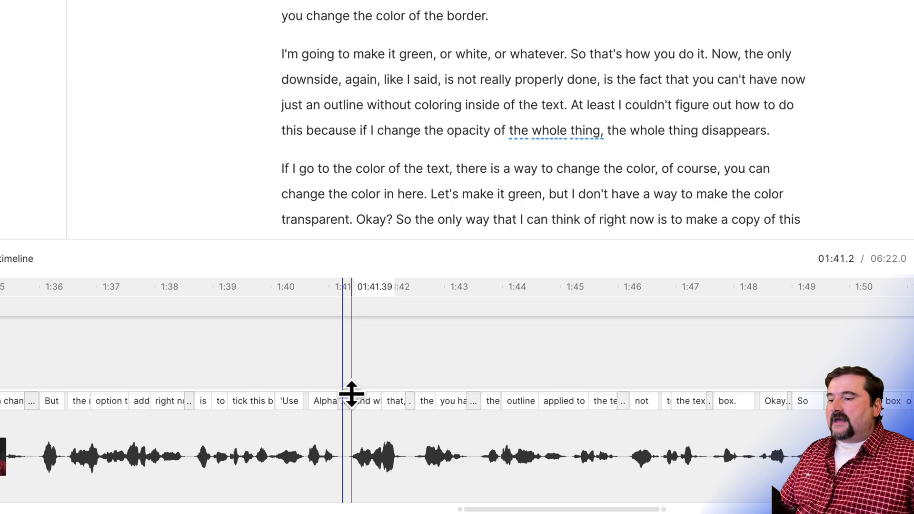
{"action": "scroll", "coordinate": [495, 386], "scroll_direction": "right", "scroll_amount": 10}
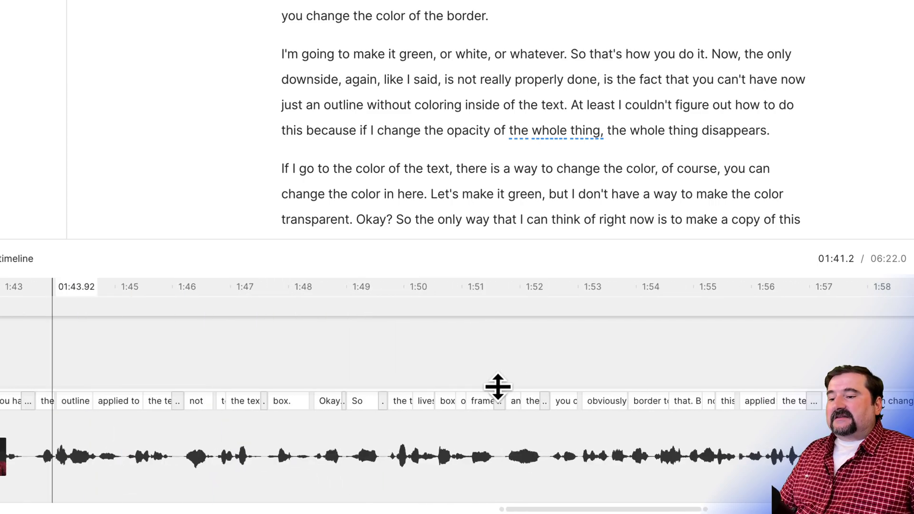
{"action": "scroll", "coordinate": [498, 386], "scroll_direction": "right", "scroll_amount": 20}
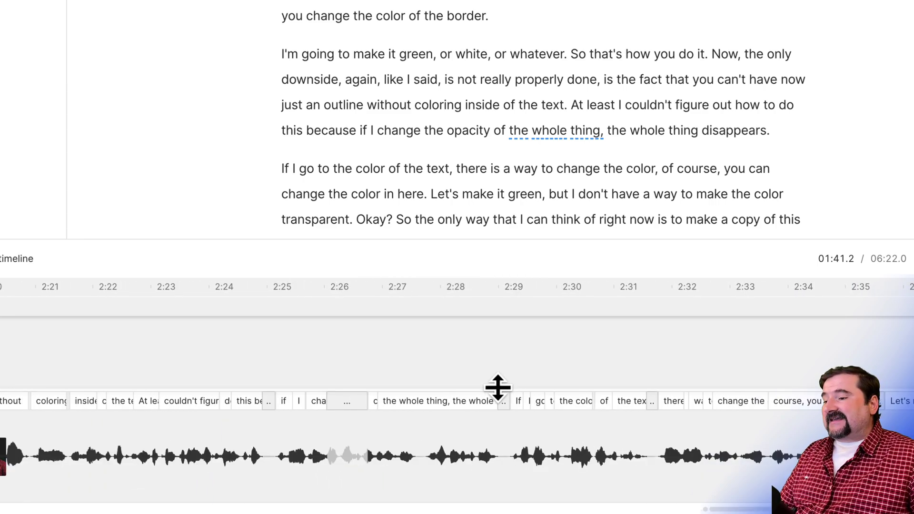
{"action": "scroll", "coordinate": [498, 387], "scroll_direction": "right", "scroll_amount": 20}
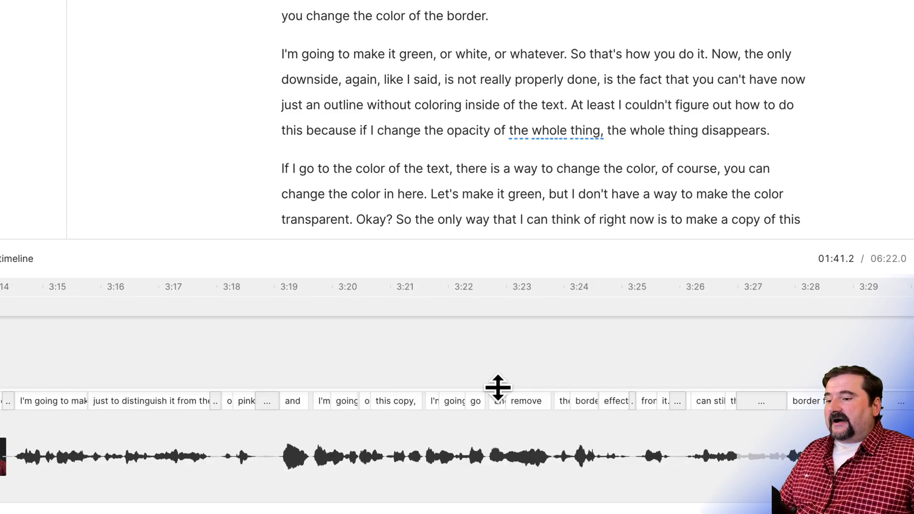
{"action": "scroll", "coordinate": [497, 387], "scroll_direction": "right", "scroll_amount": 15}
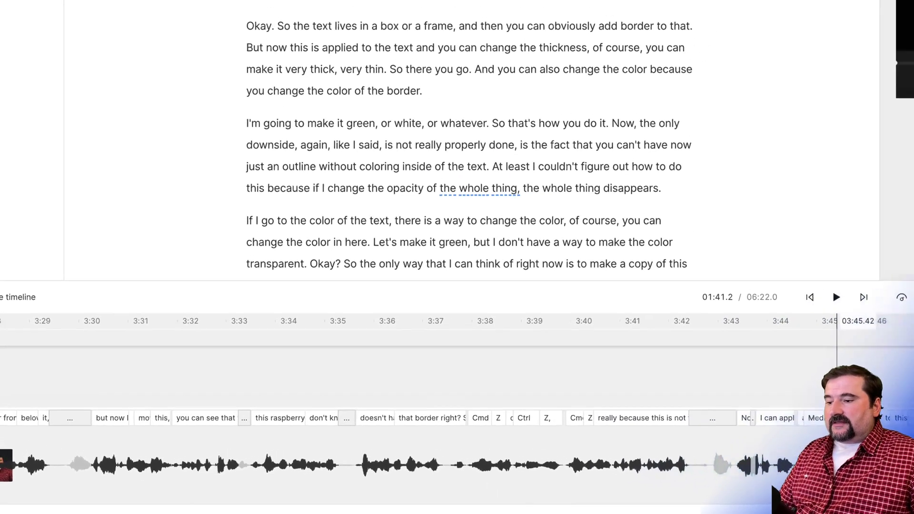
{"action": "scroll", "coordinate": [824, 466], "scroll_direction": "right", "scroll_amount": 3}
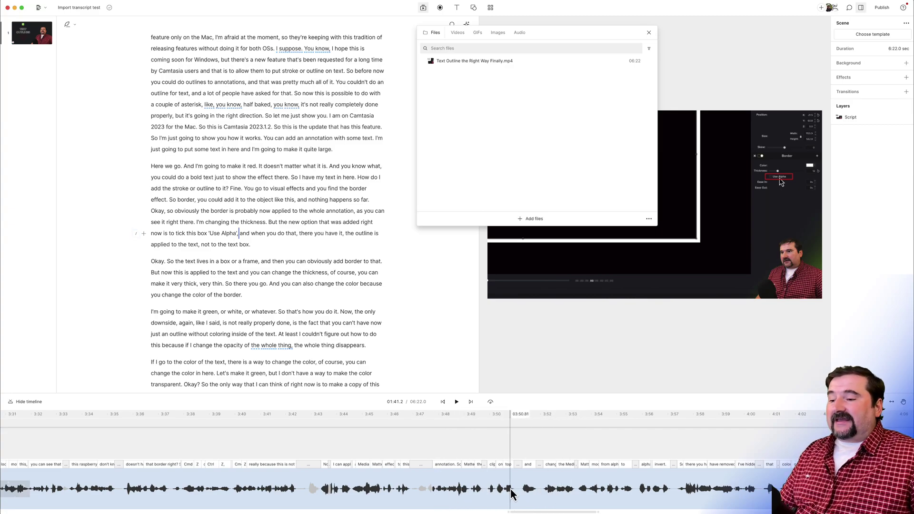
{"action": "scroll", "coordinate": [428, 495], "scroll_direction": "right", "scroll_amount": 2}
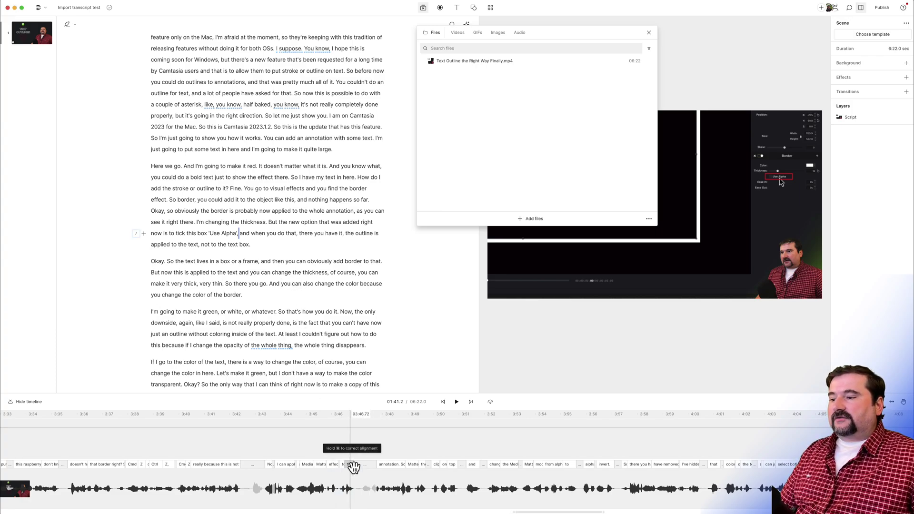
{"action": "left_click", "coordinate": [195, 188]}
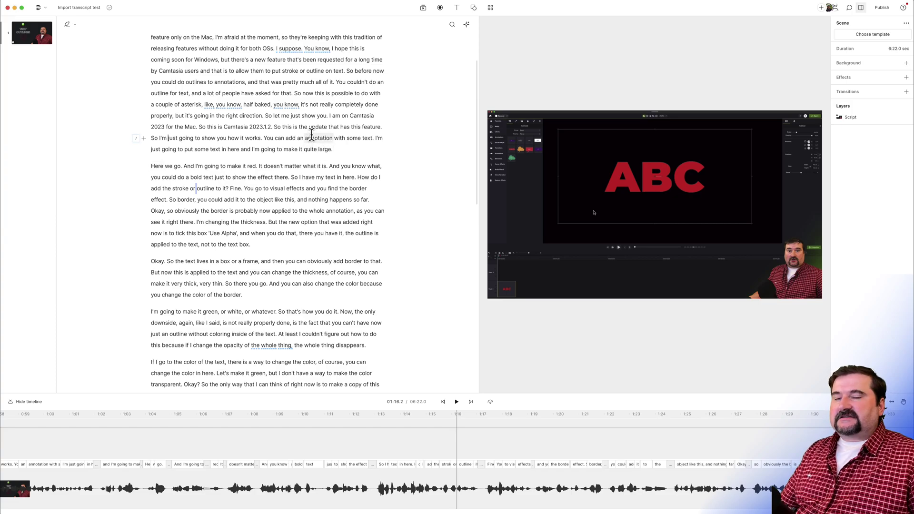
- With the cursor after 'Camtasia 2023.1.2.', turn on Toggle Correct Text Mode (Option-C)
{"action": "left_click", "coordinate": [274, 126]}
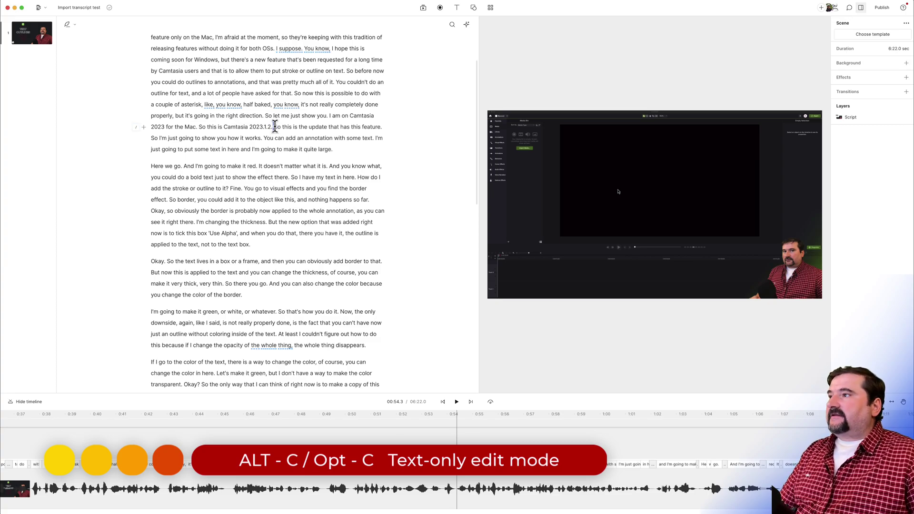
{"action": "left_click", "coordinate": [95, 0]}
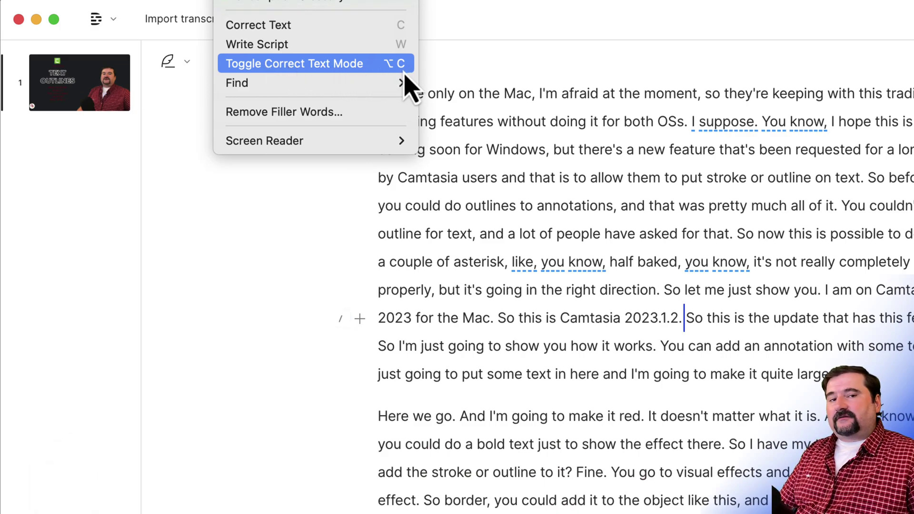
{"action": "left_click", "coordinate": [376, 67]}
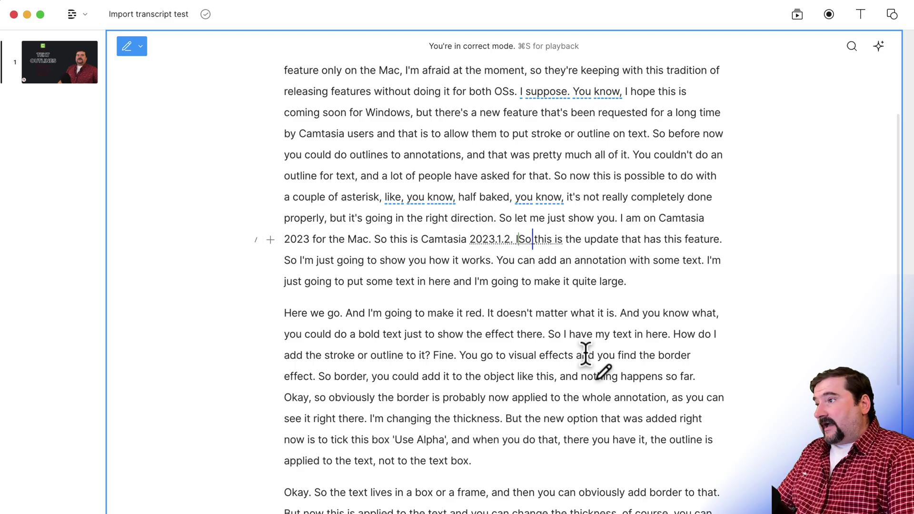
- Type the test sentence 'I can just type the words.', undo it, and exit correct mode
{"action": "type", "text": "I can just type the words."}
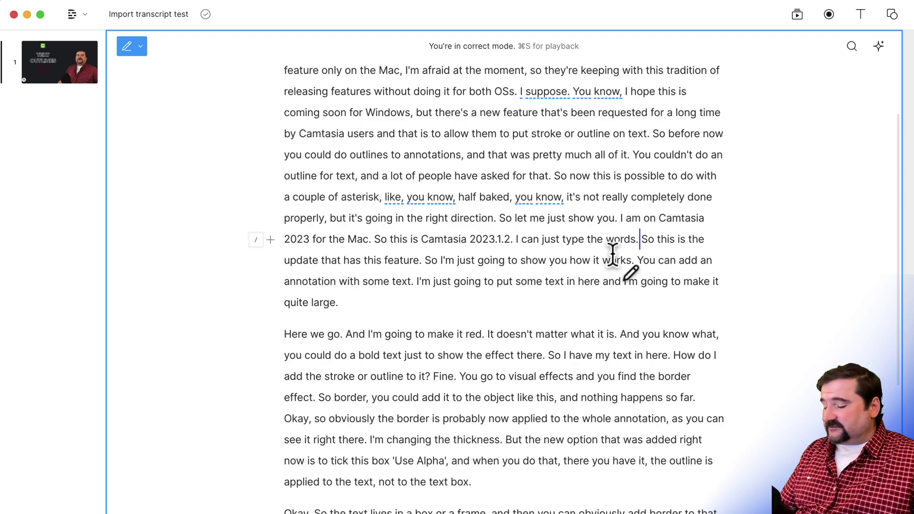
{"action": "key", "text": "super+z"}
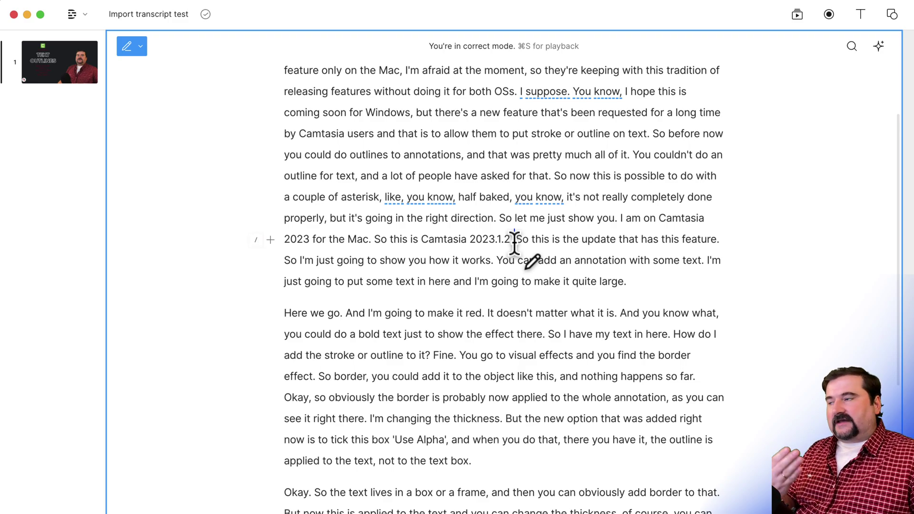
{"action": "key", "text": "Escape"}
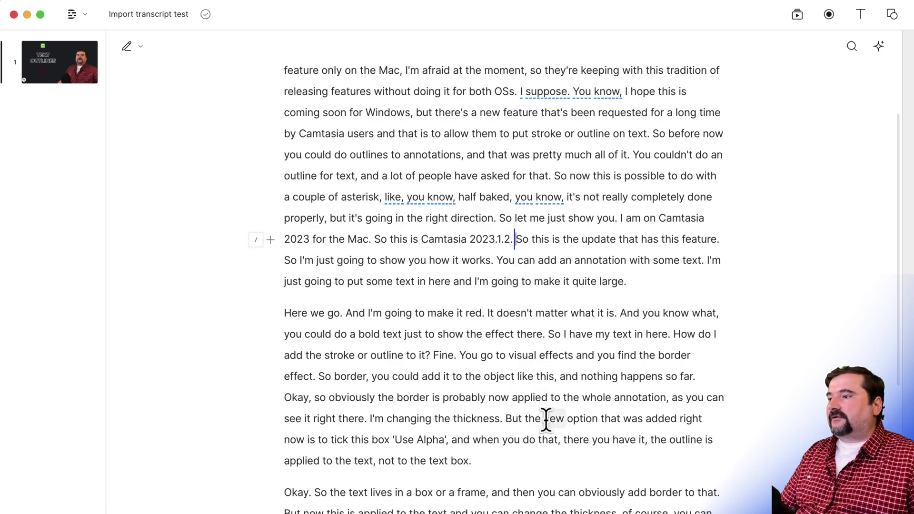
{"action": "scroll", "coordinate": [549, 422], "scroll_direction": "down", "scroll_amount": 15}
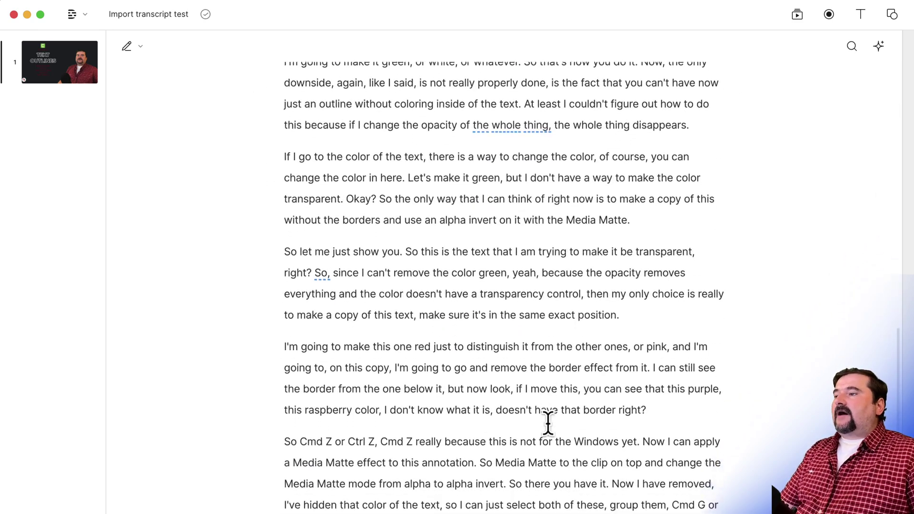
{"action": "scroll", "coordinate": [548, 423], "scroll_direction": "down", "scroll_amount": 2}
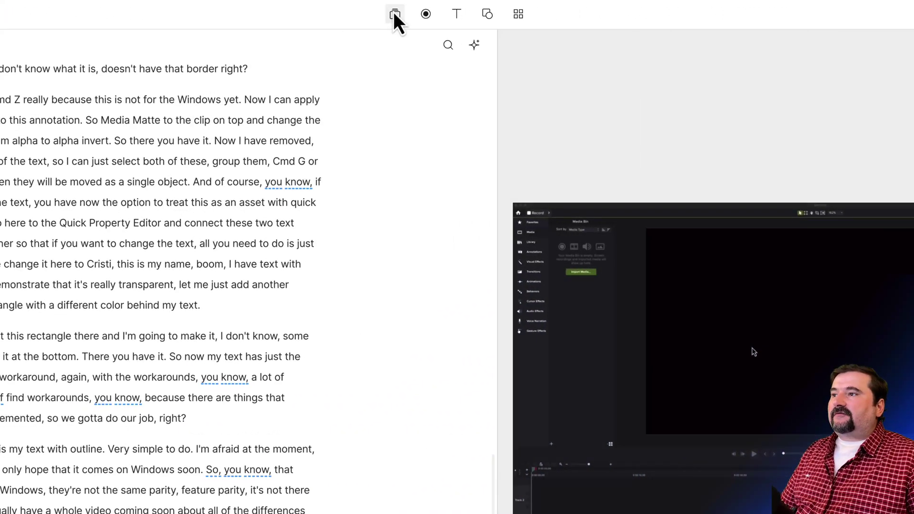
- Choose Replace > Replace transcript... for Text Outline the Right Way Finally.mp4 from the Files panel
{"action": "left_click", "coordinate": [798, 15]}
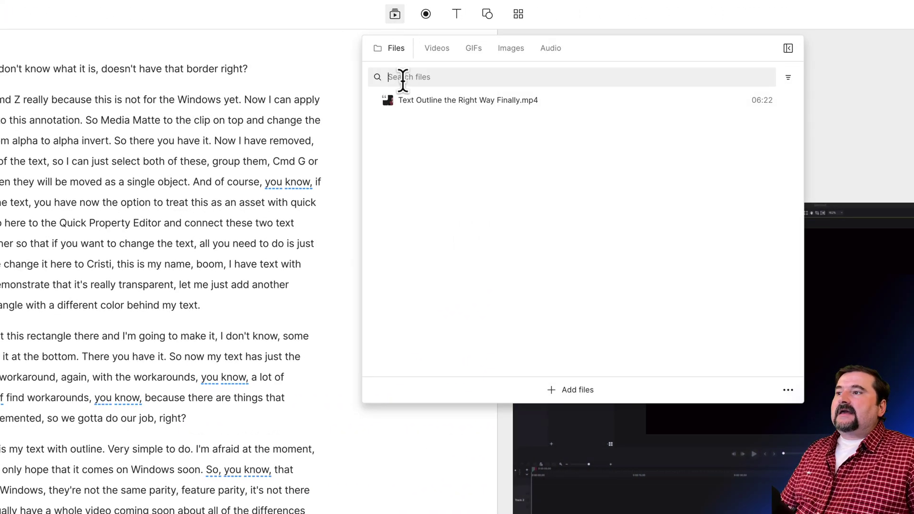
{"action": "right_click", "coordinate": [406, 99]}
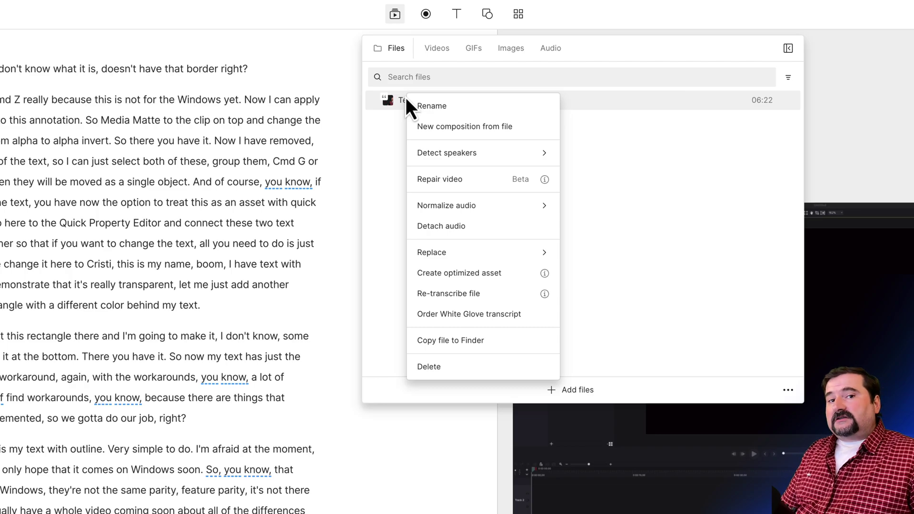
{"action": "mouse_move", "coordinate": [444, 254]}
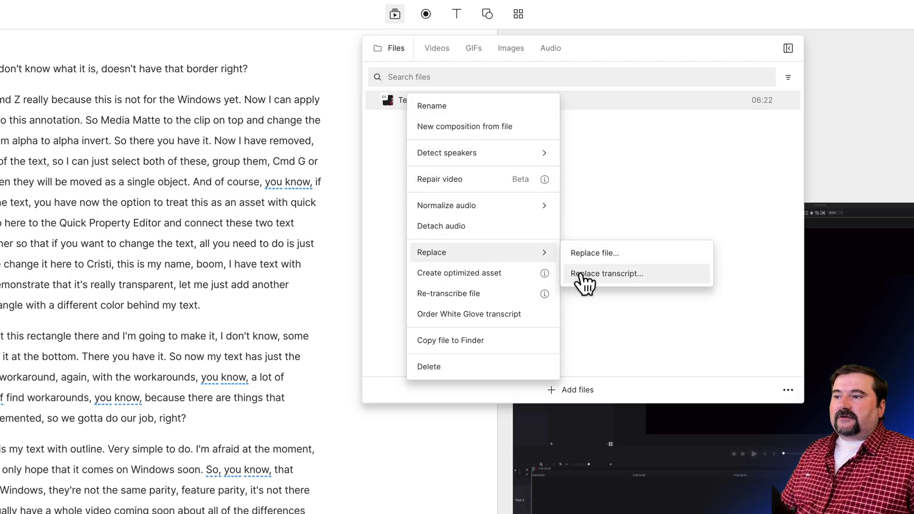
{"action": "left_click", "coordinate": [666, 277]}
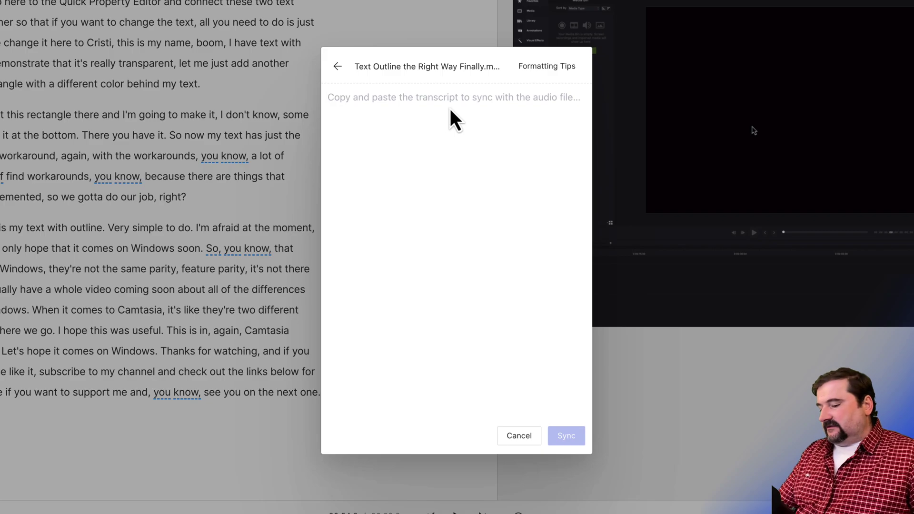
- Paste the external transcript, starting with the Camtasia update, into the replacement box
{"action": "key", "text": "super+v"}
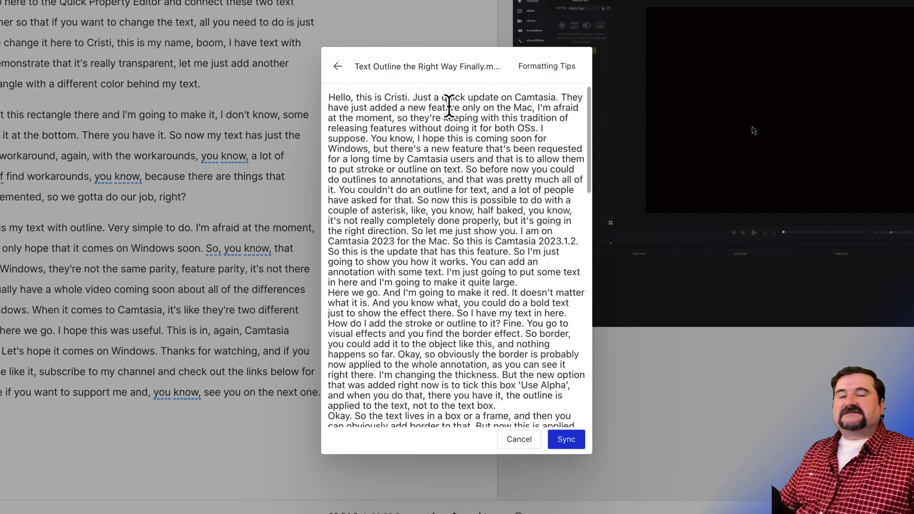